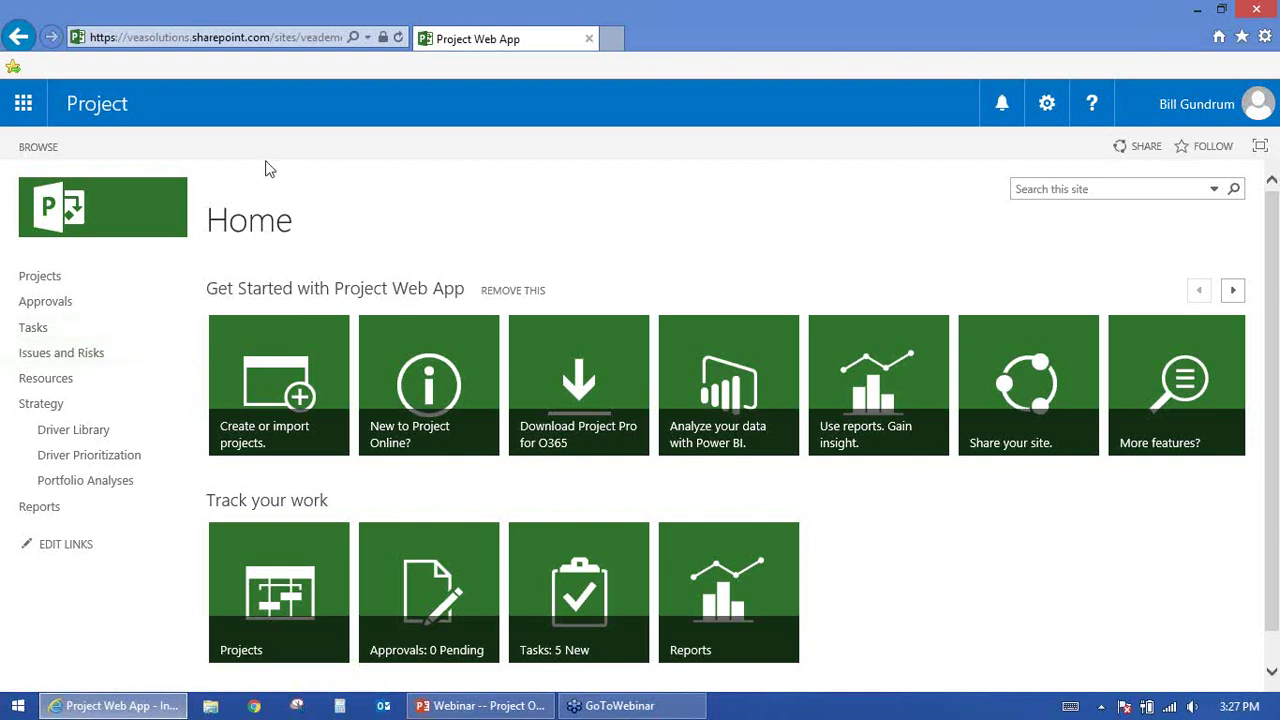
Step: Look through the Office 365 apps offered in the app launcher, and close it
click(23, 108)
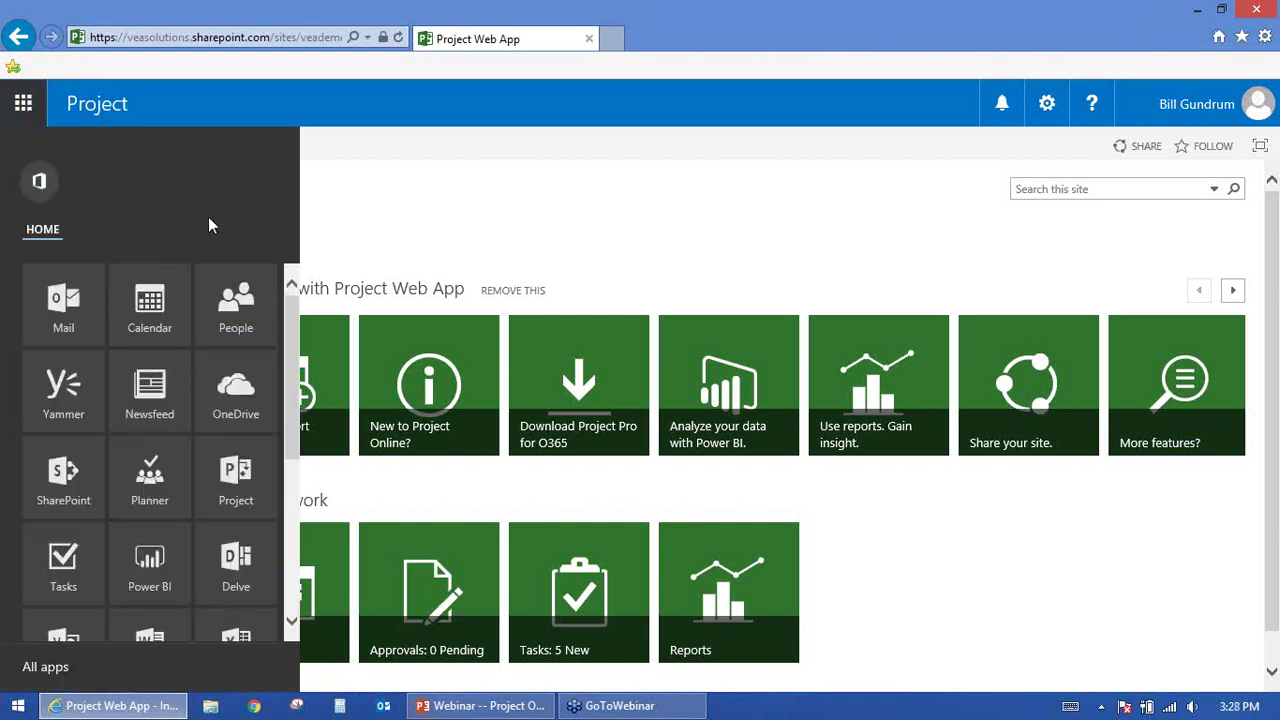
drag(288, 450, 288, 495)
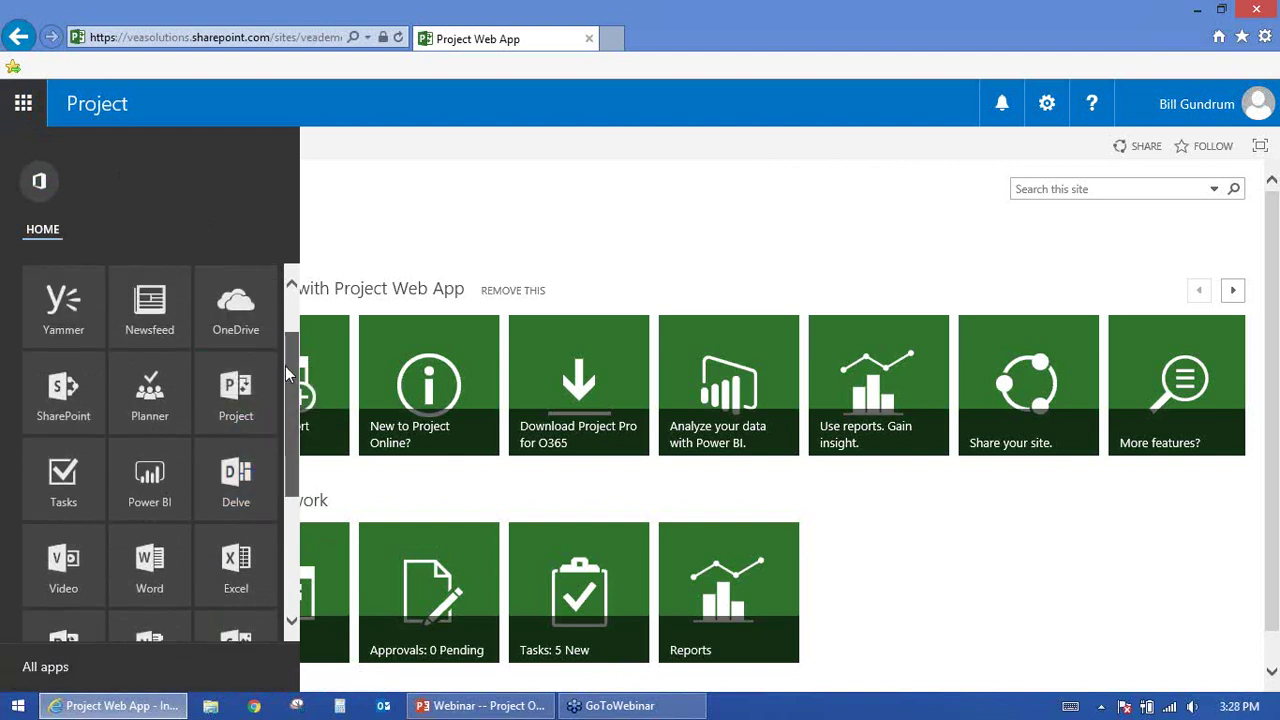
scroll(285, 366, up, 1)
click(397, 226)
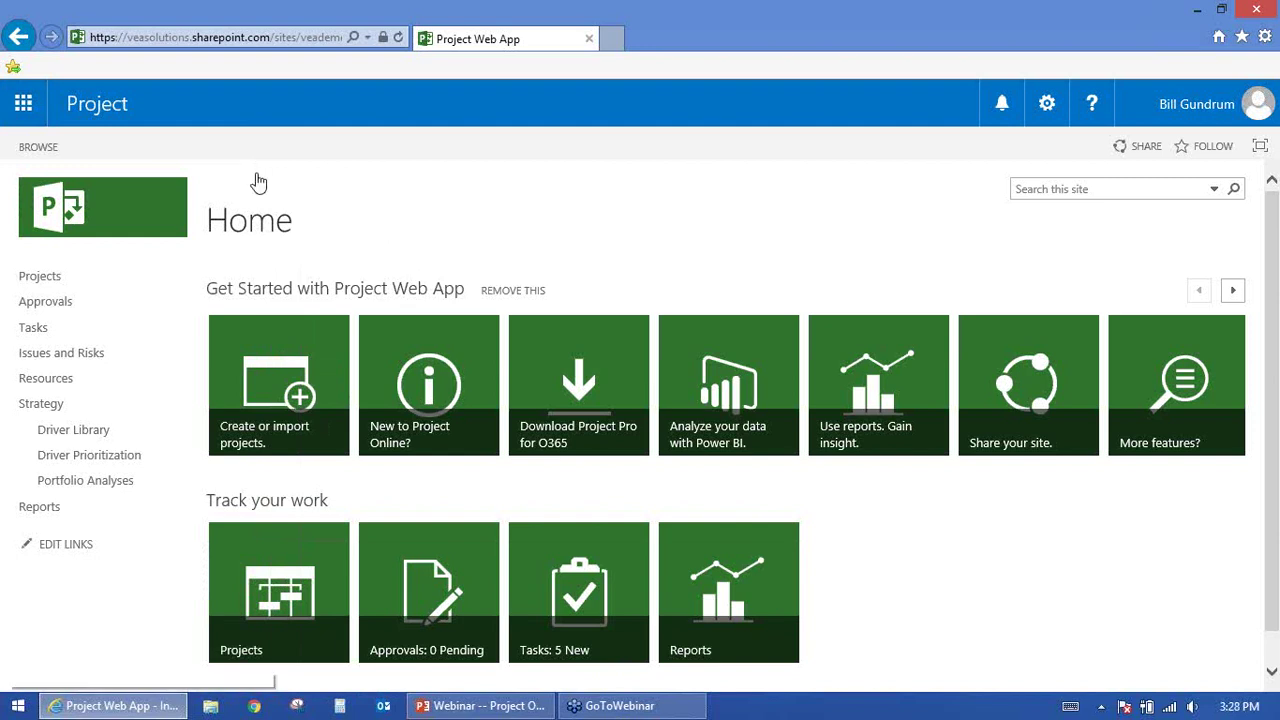
Step: Open the Project Center and check which views are available for the project list
click(33, 284)
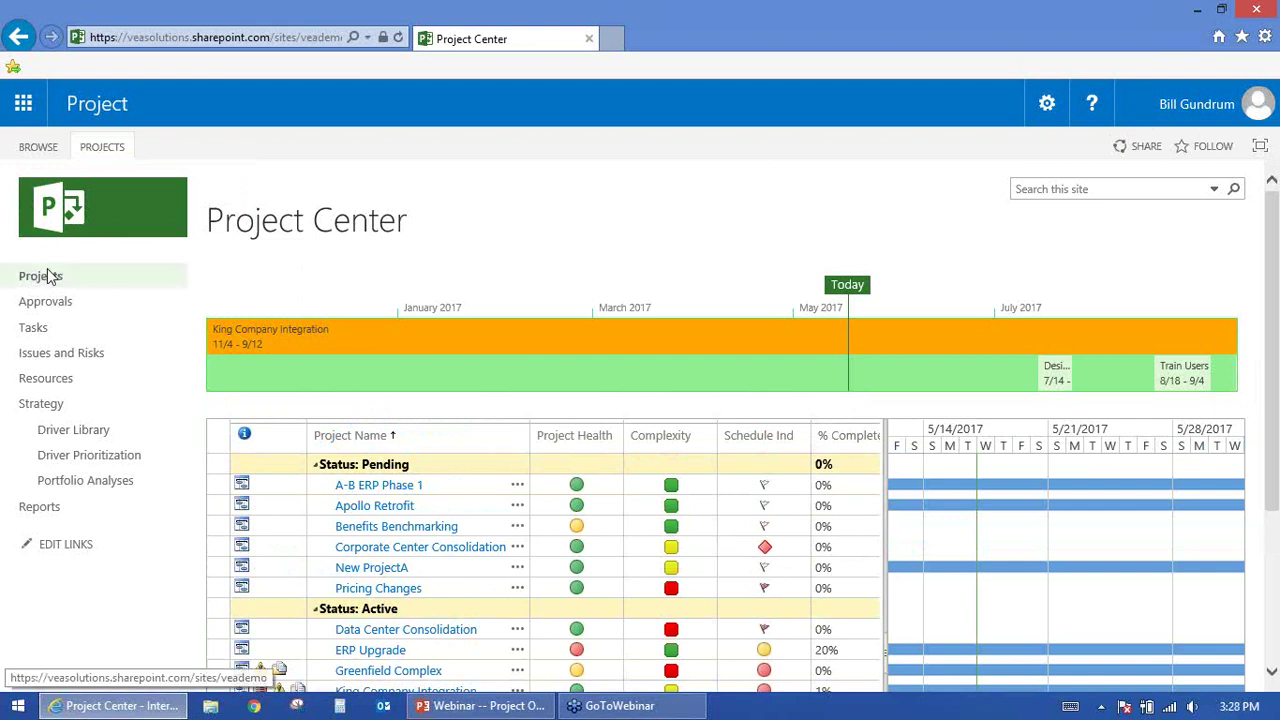
click(112, 147)
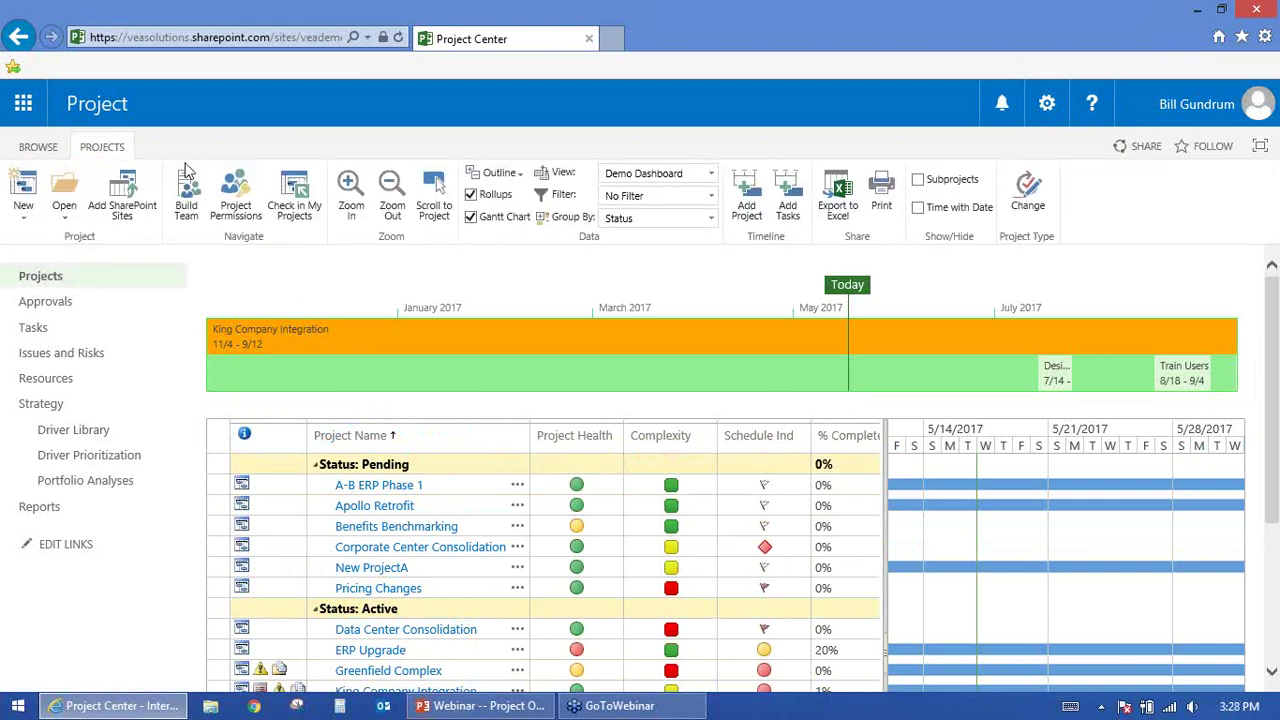
click(711, 174)
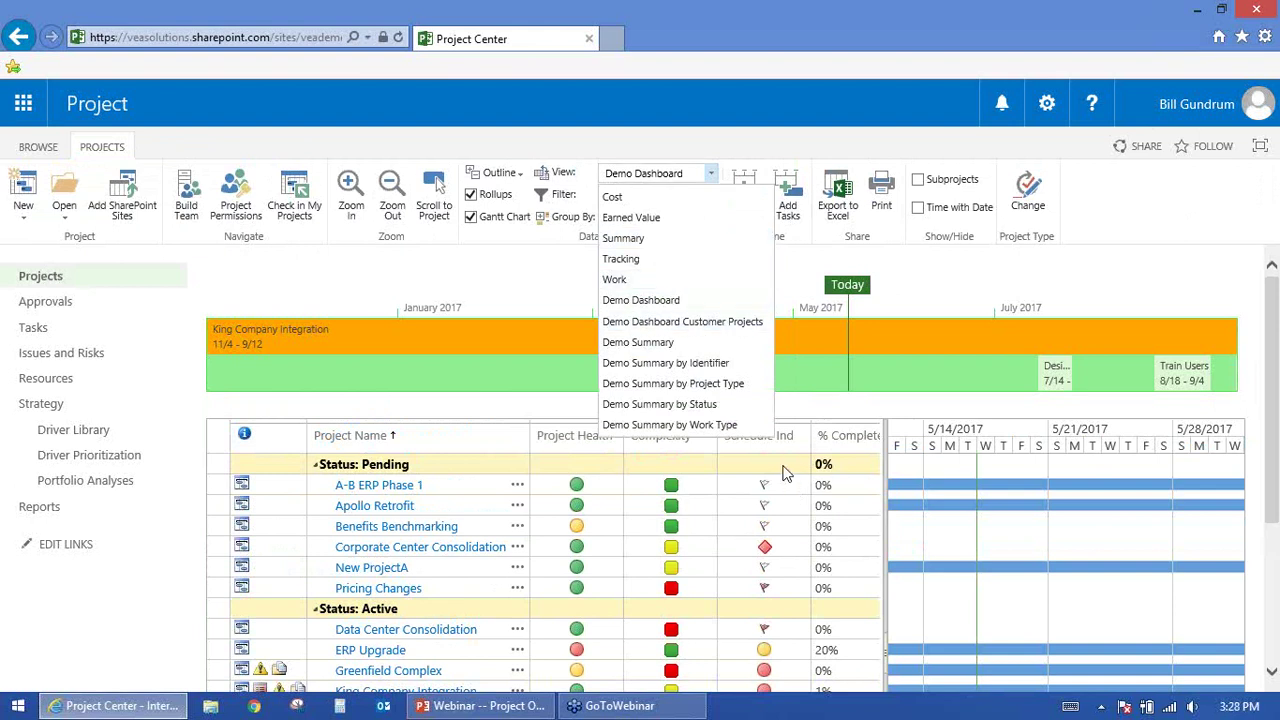
click(936, 470)
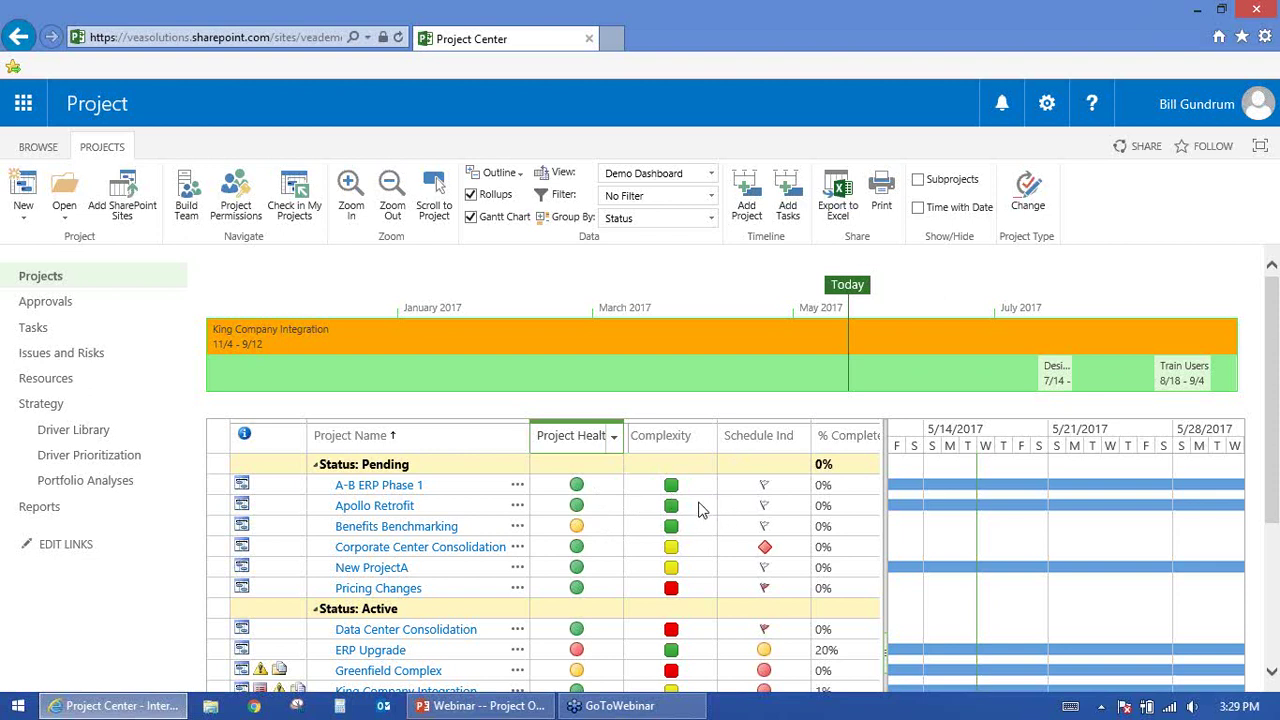
Step: Examine the complexity and schedule indicators of the projects in every status group of the Project Center
mouse_move(672, 510)
mouse_move(670, 560)
mouse_move(768, 553)
mouse_move(764, 591)
drag(1272, 676, 1272, 676)
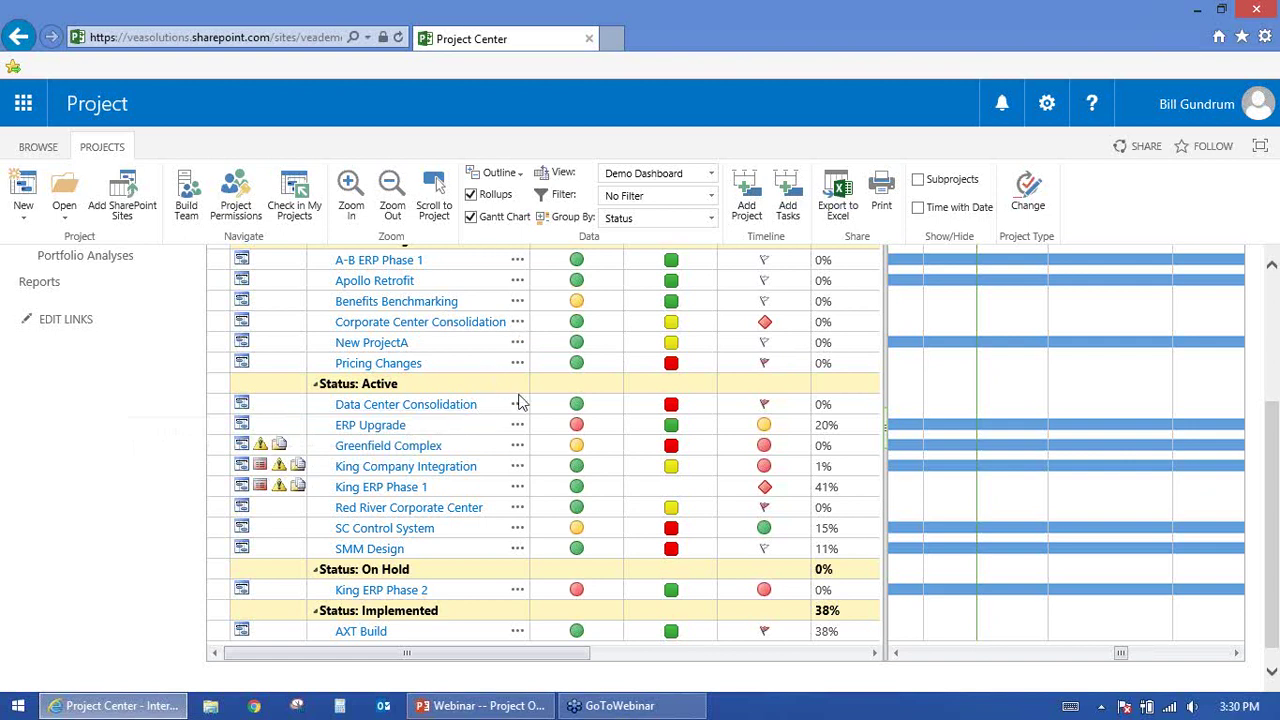
mouse_move(1274, 432)
mouse_down()
mouse_move(1273, 374)
mouse_move(1273, 430)
mouse_up()
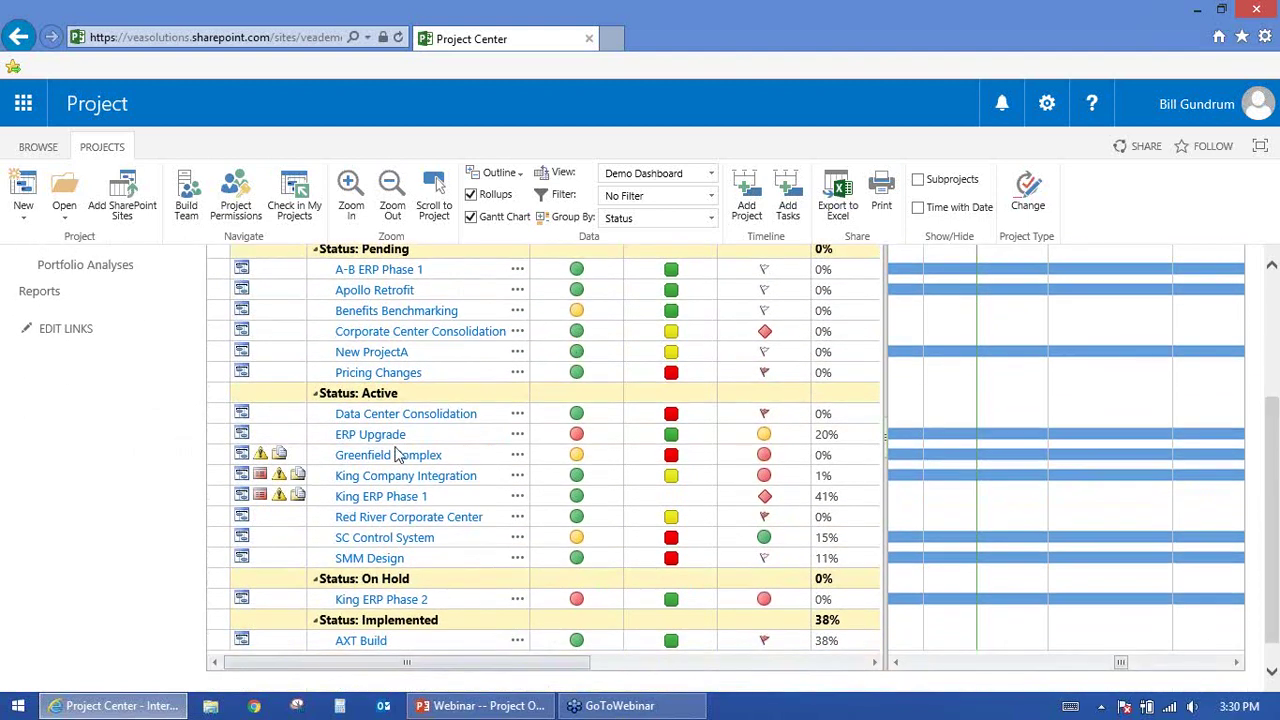
Step: Open the Data Center Consolidation project from the Active group and view its schedule page and project commands
click(375, 415)
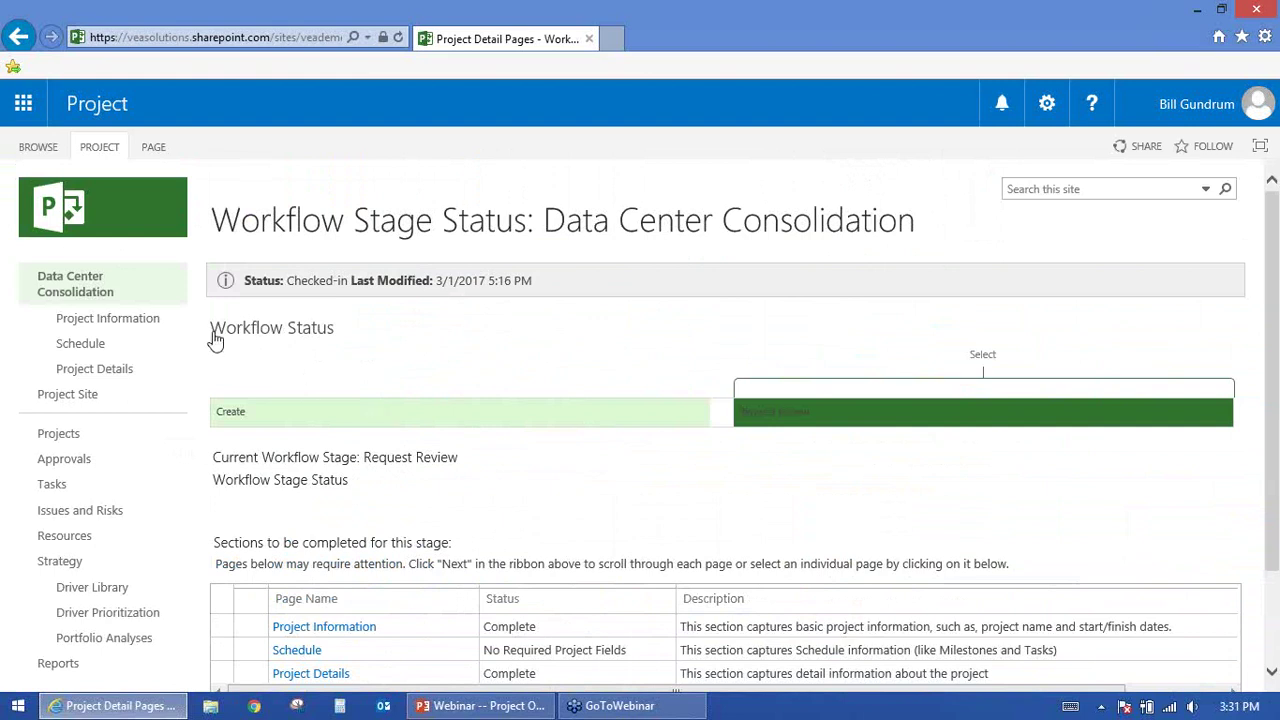
click(96, 352)
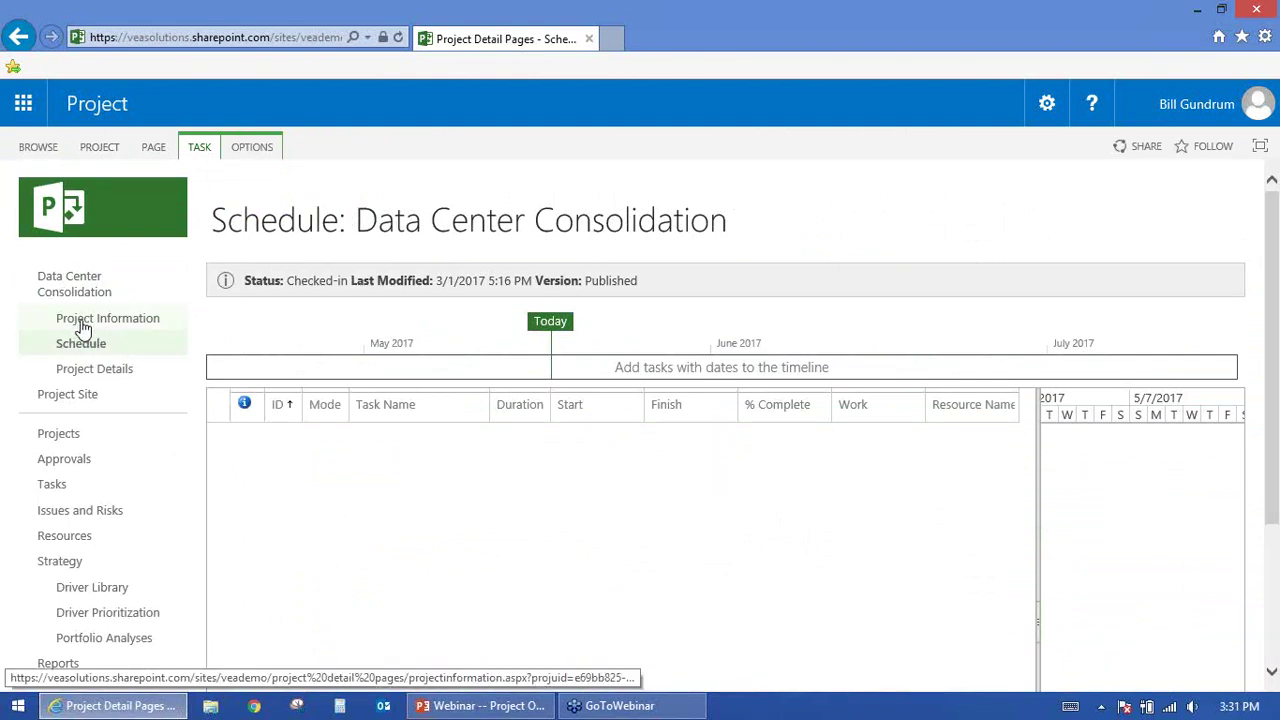
click(76, 328)
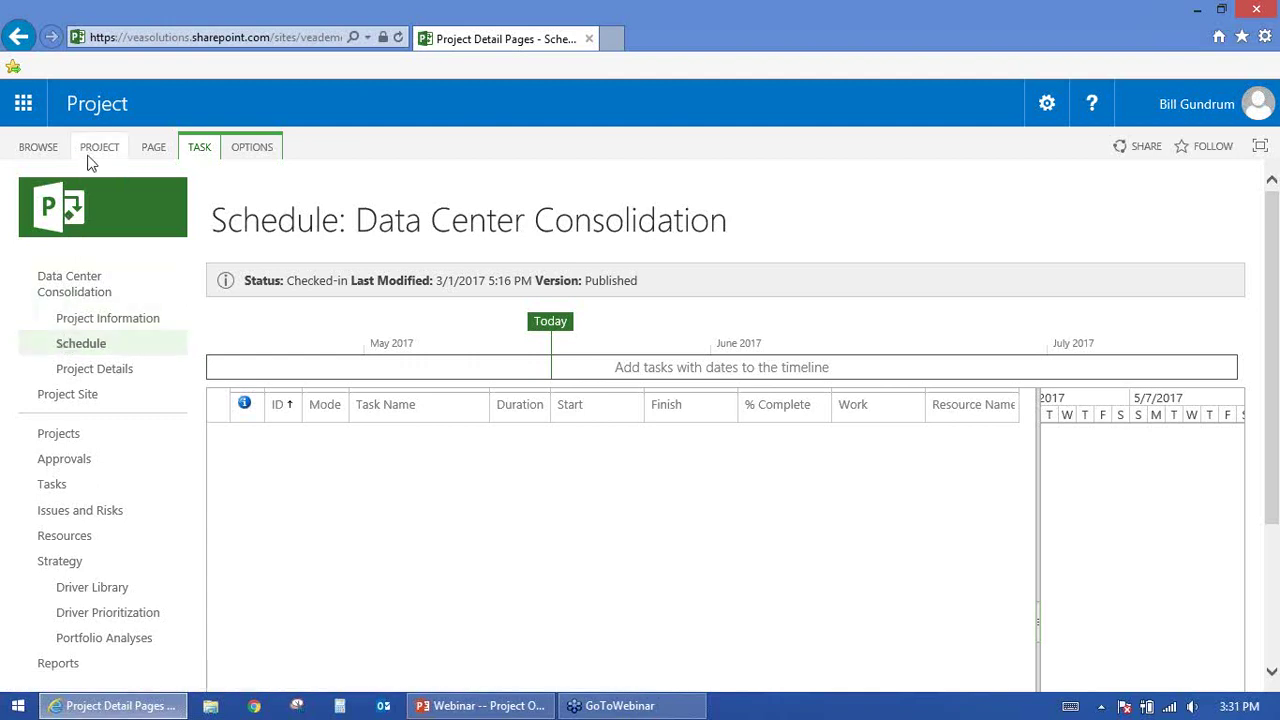
click(99, 150)
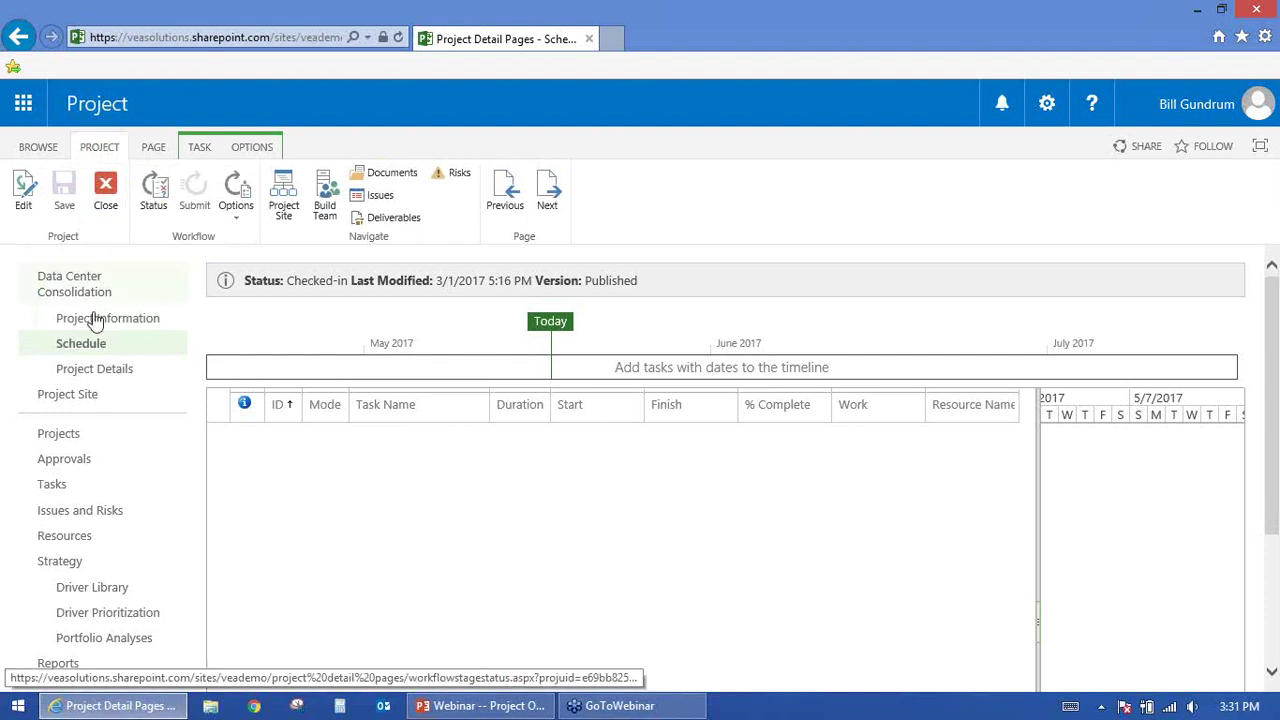
Step: Return to the Project Center and review the schedule of the Greenfield Complex project
click(58, 437)
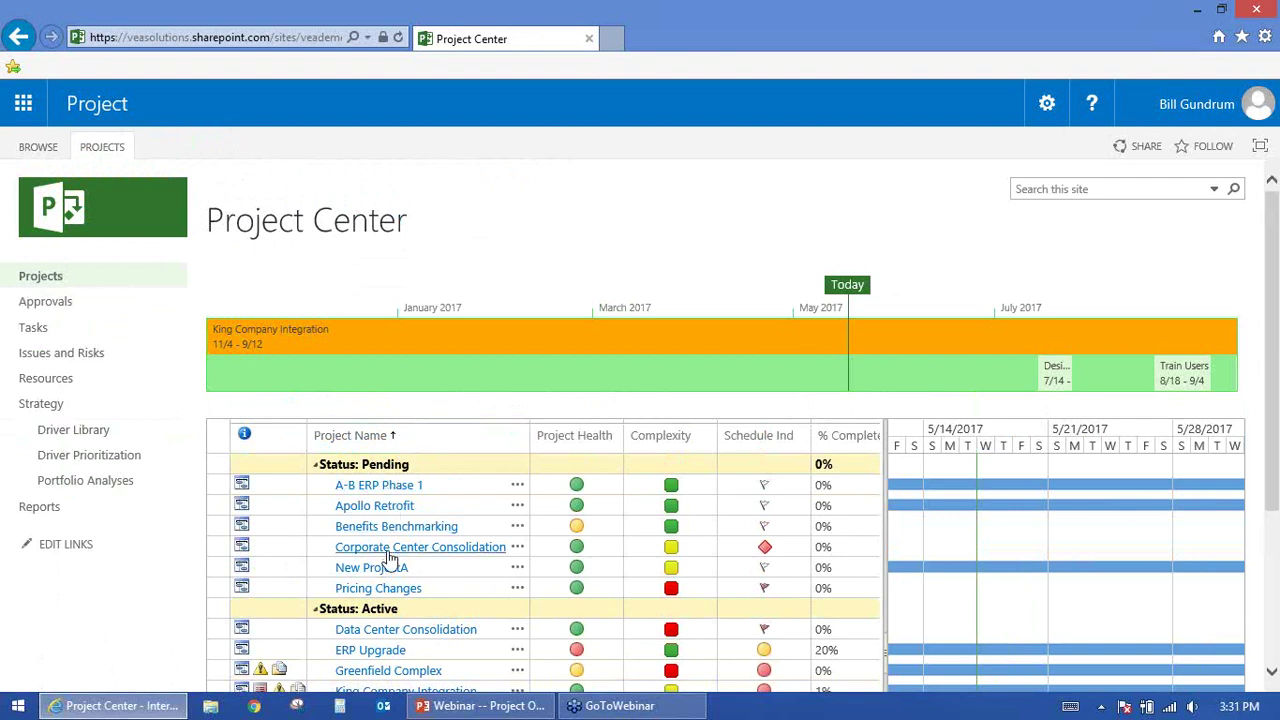
click(424, 677)
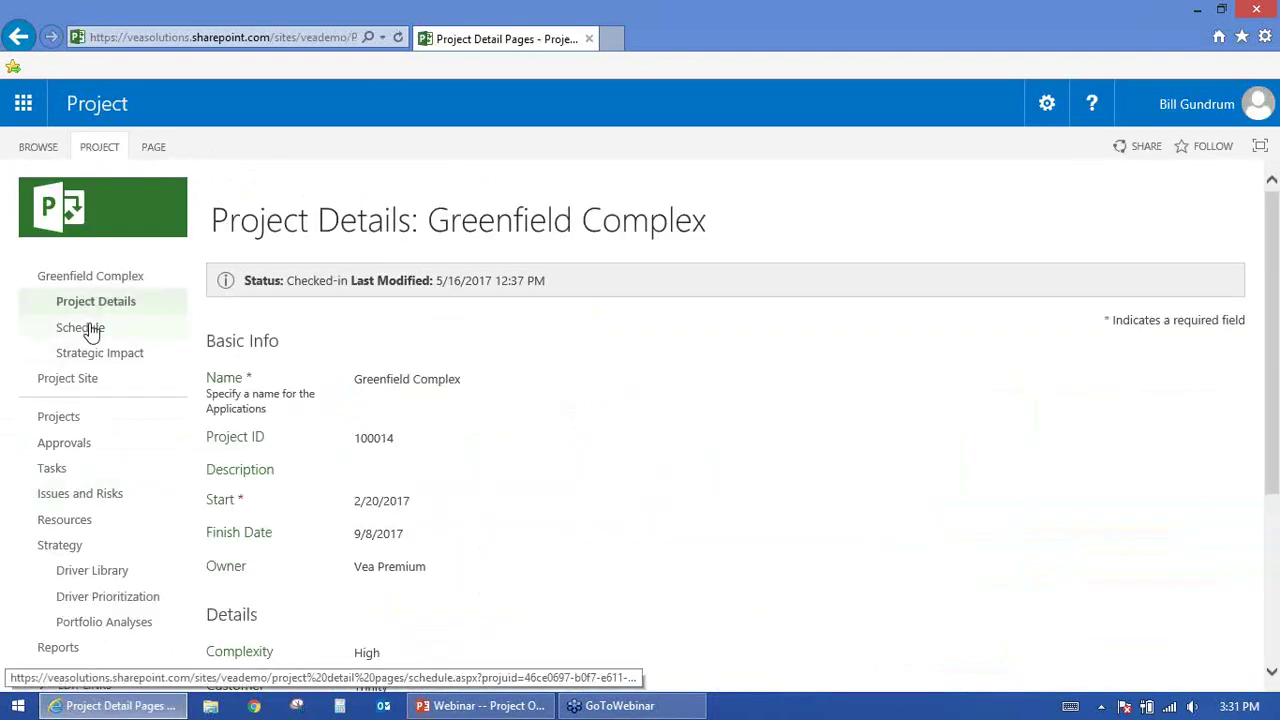
click(90, 330)
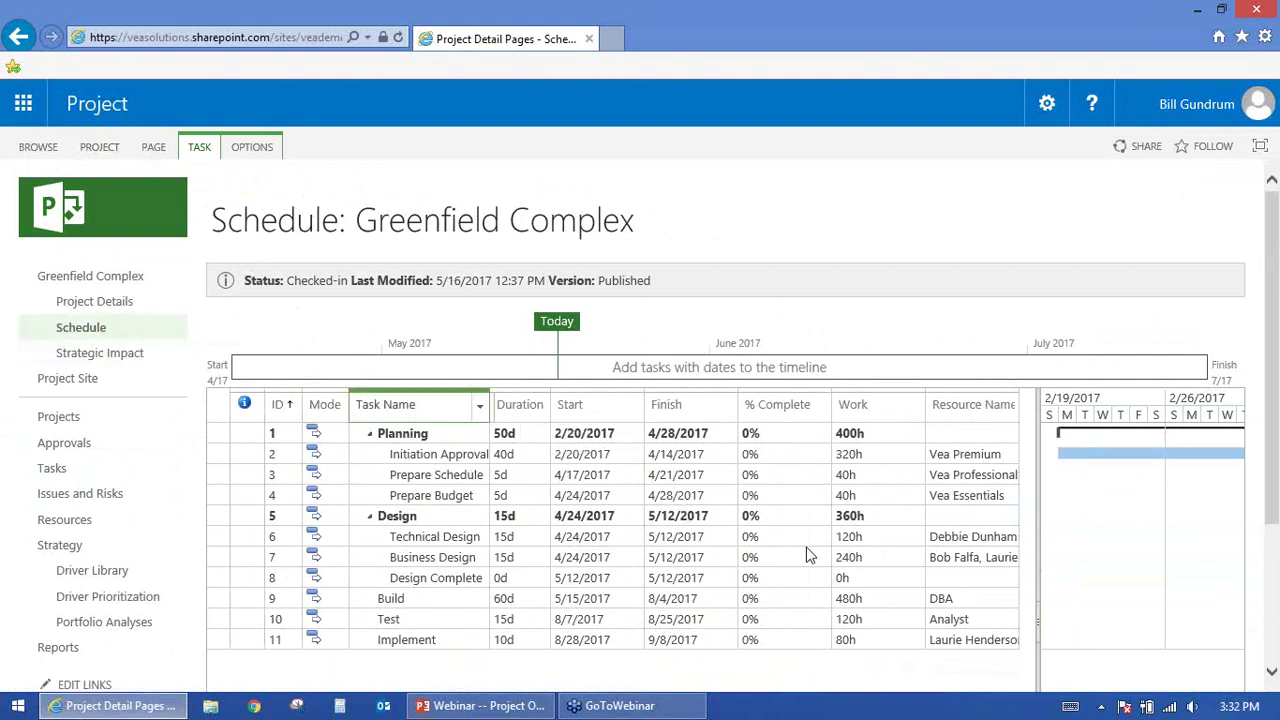
click(1273, 676)
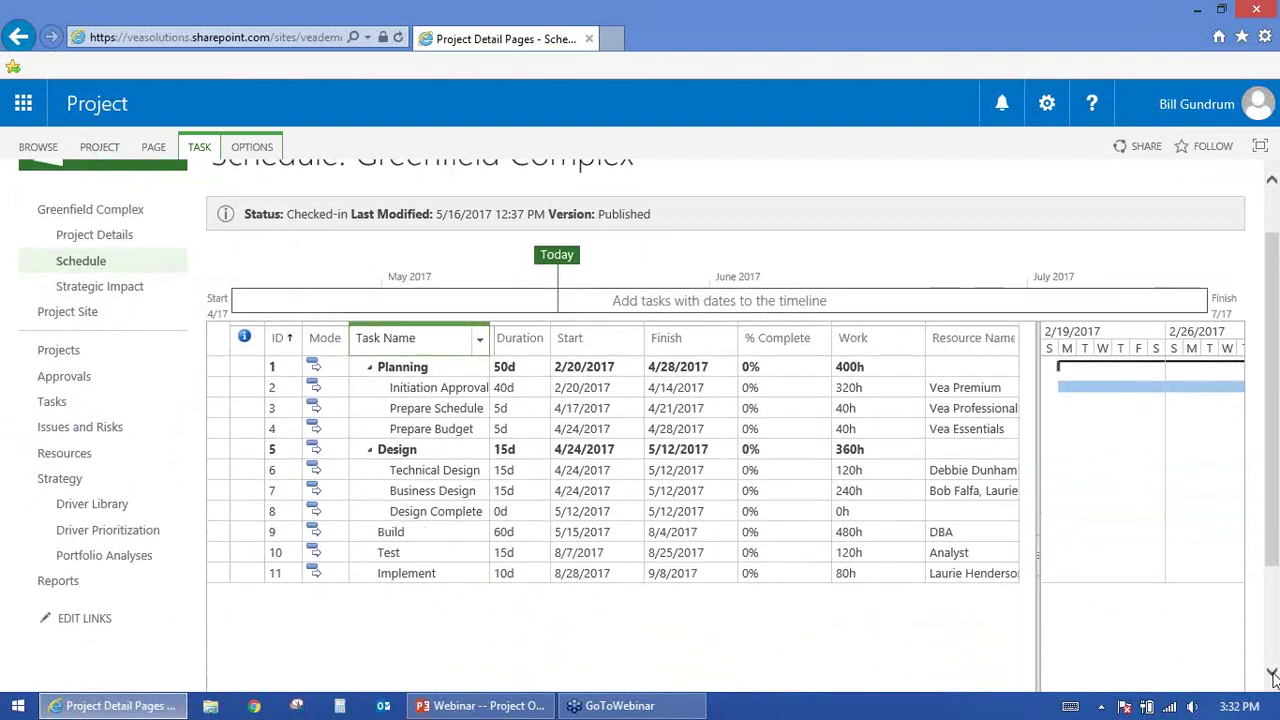
scroll(1275, 407, up, 1)
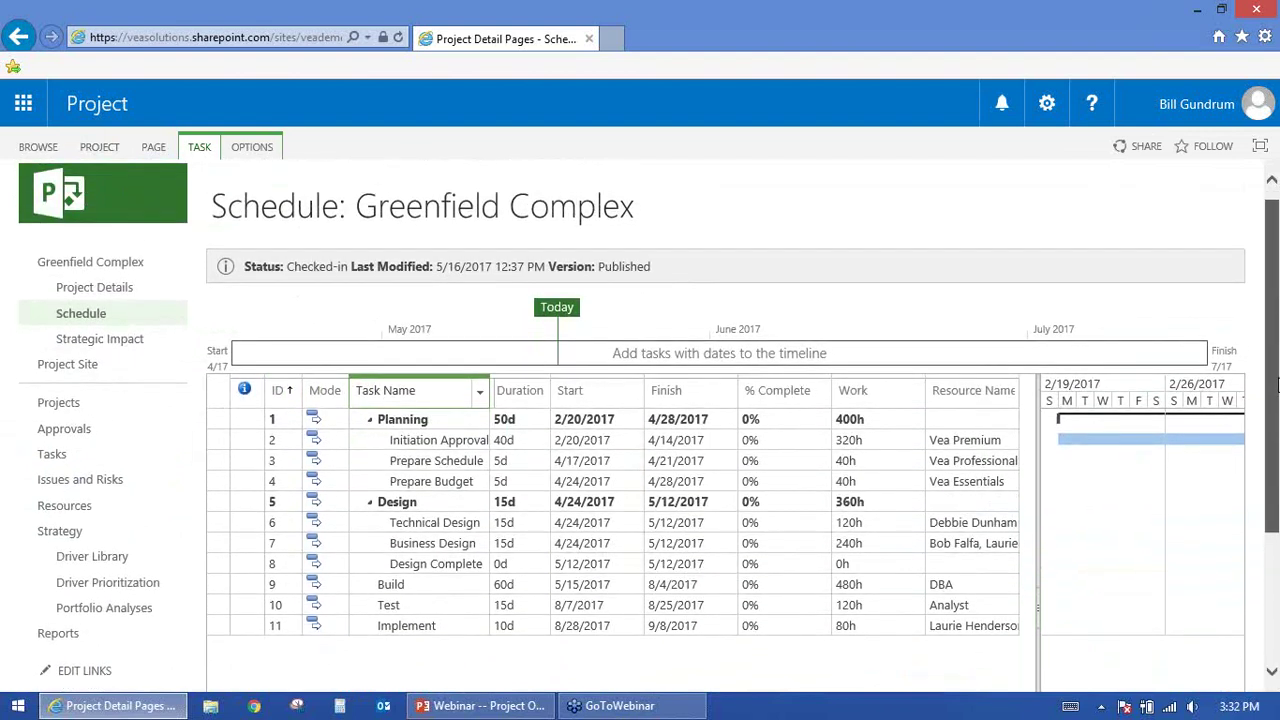
Step: Check out the Greenfield Complex schedule for editing and display its task editing commands
click(197, 150)
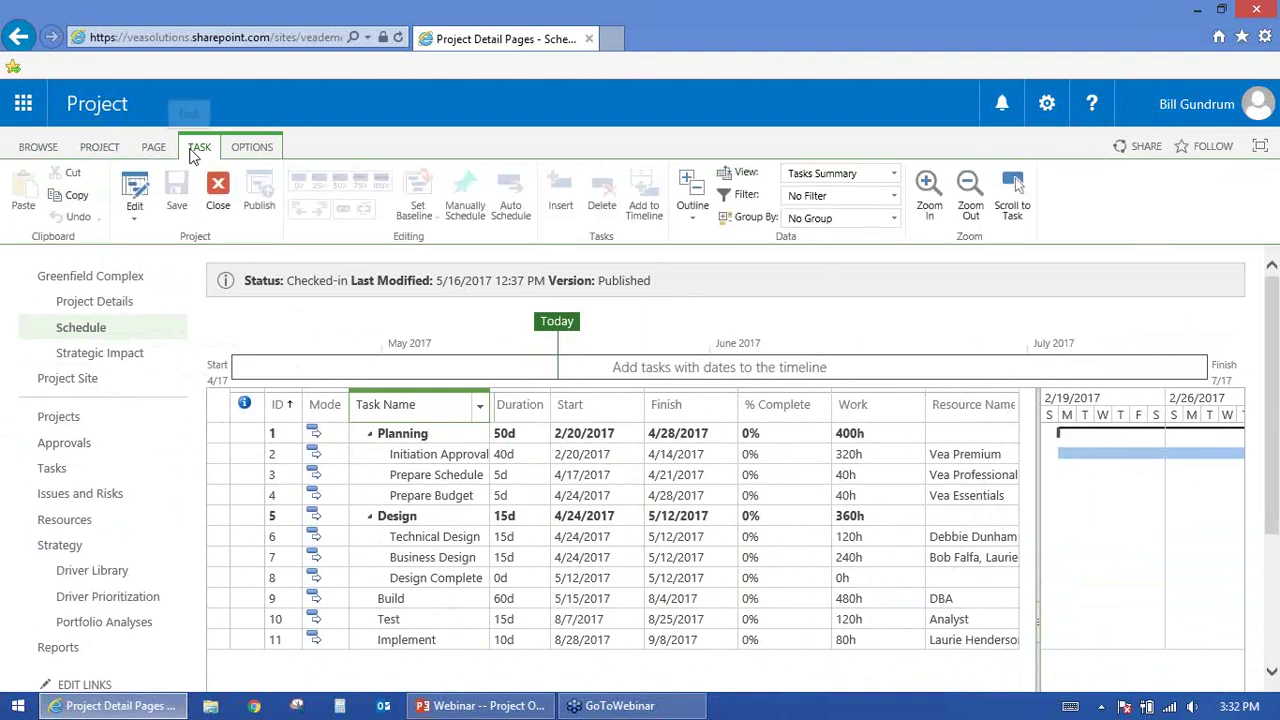
click(132, 190)
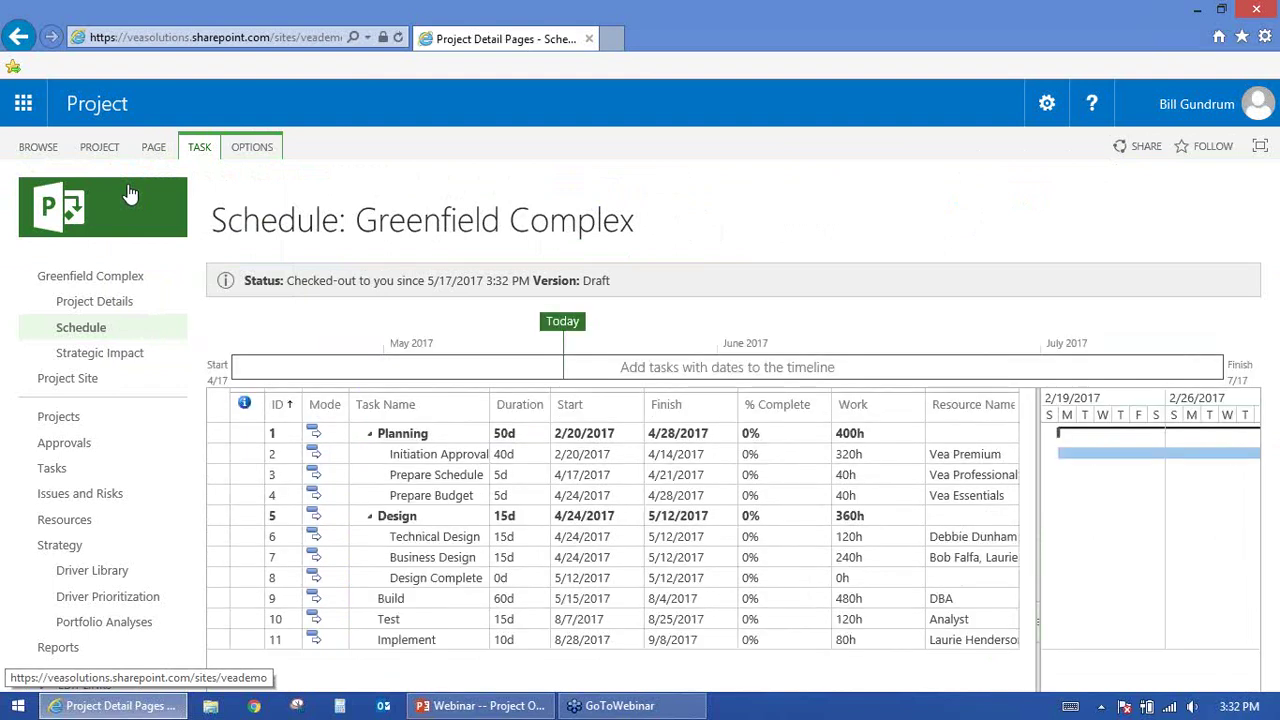
click(199, 148)
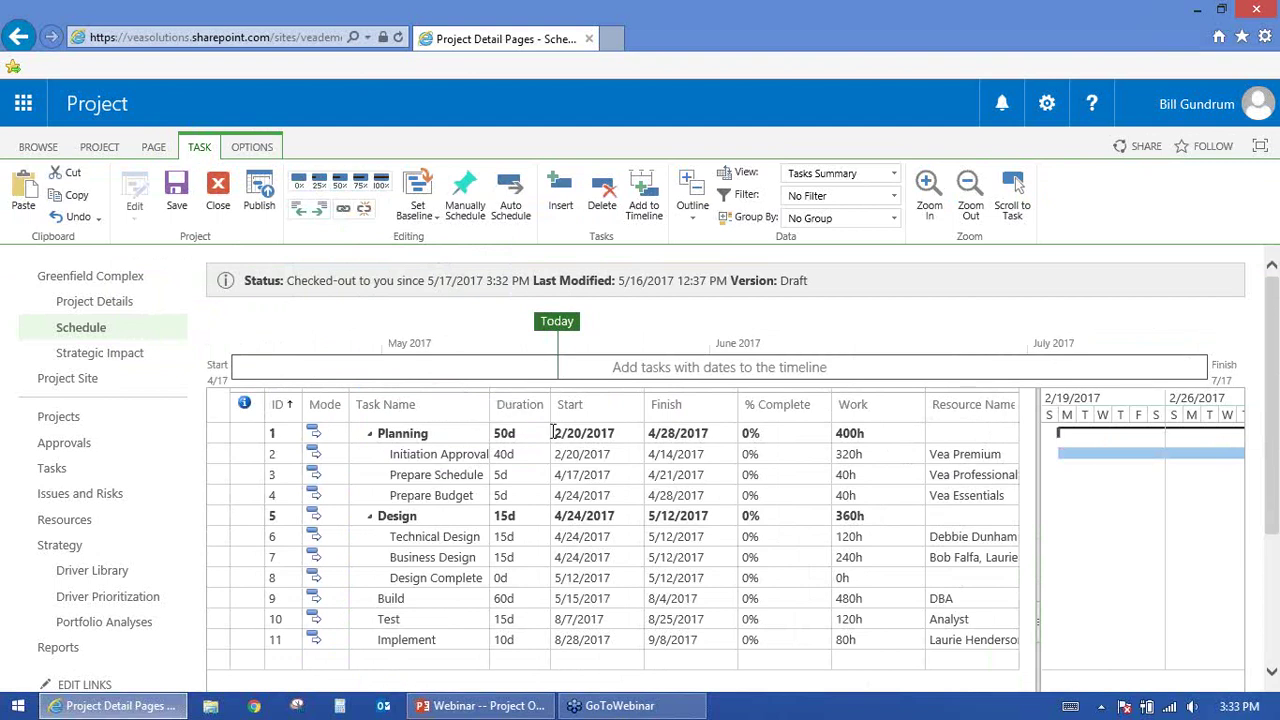
Step: Open the Greenfield Complex project site, view the 1 Planning folder in its documents, and return to the site home page
click(63, 382)
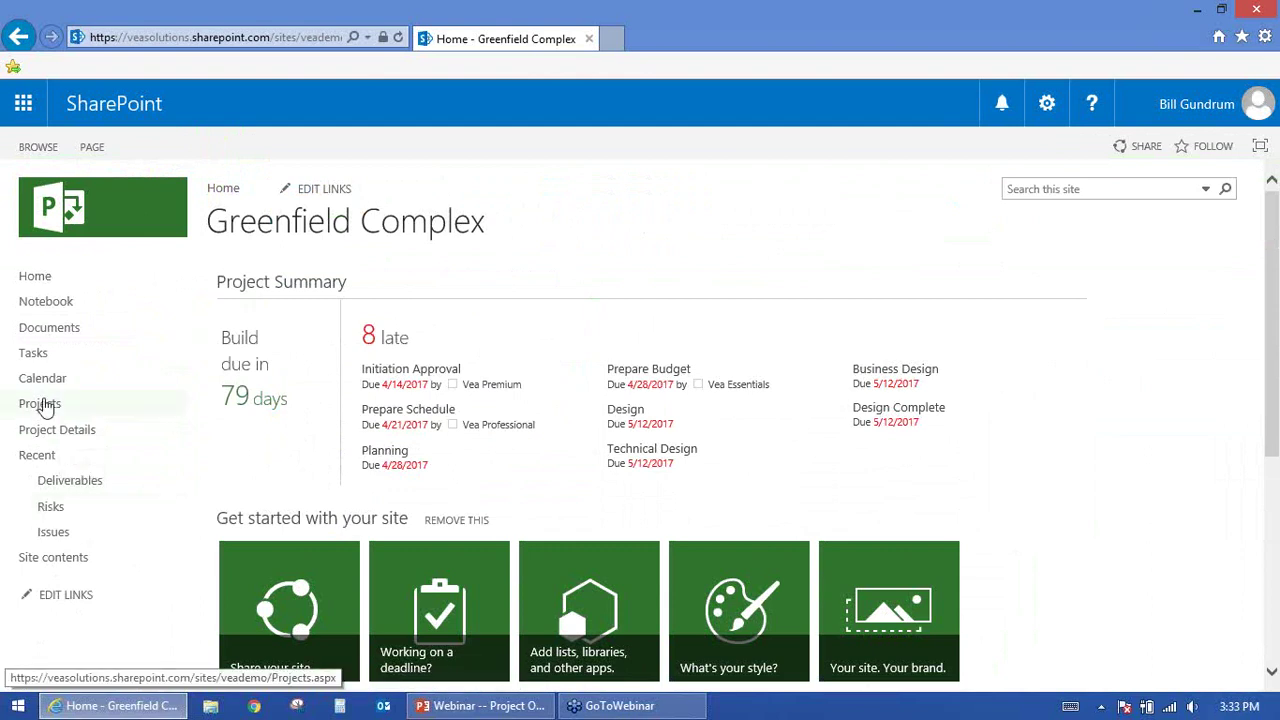
click(42, 335)
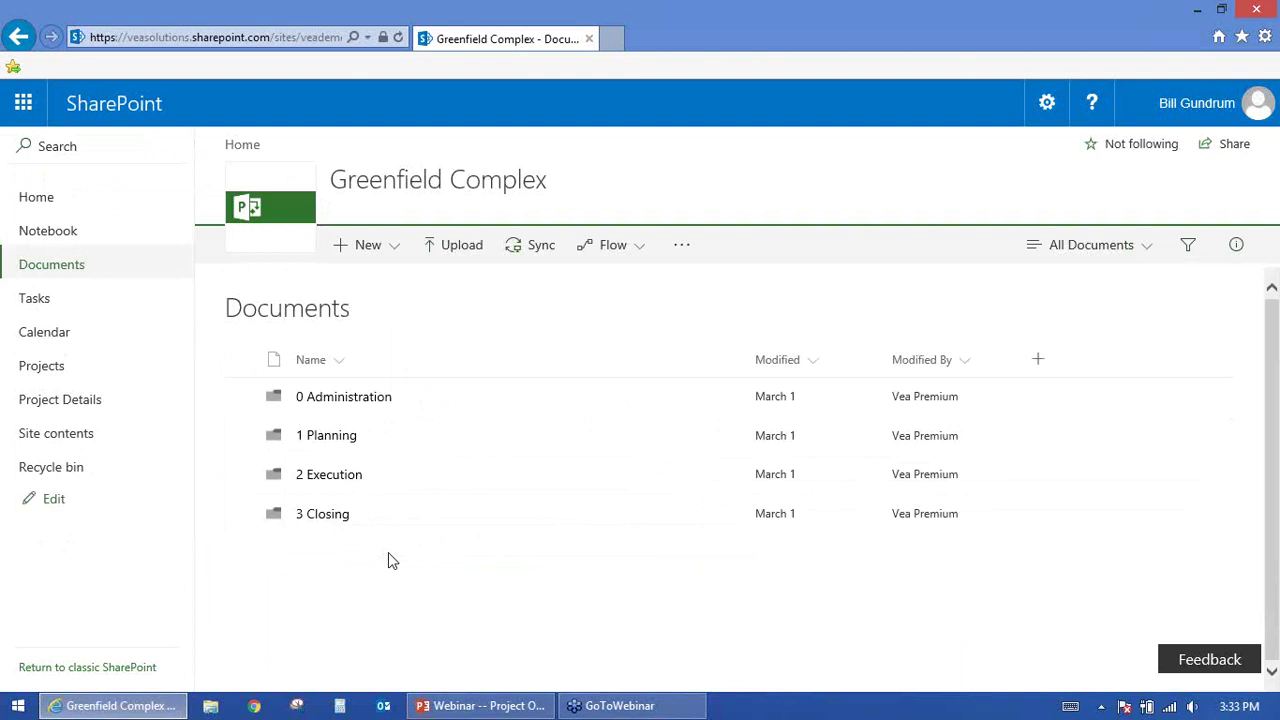
click(326, 437)
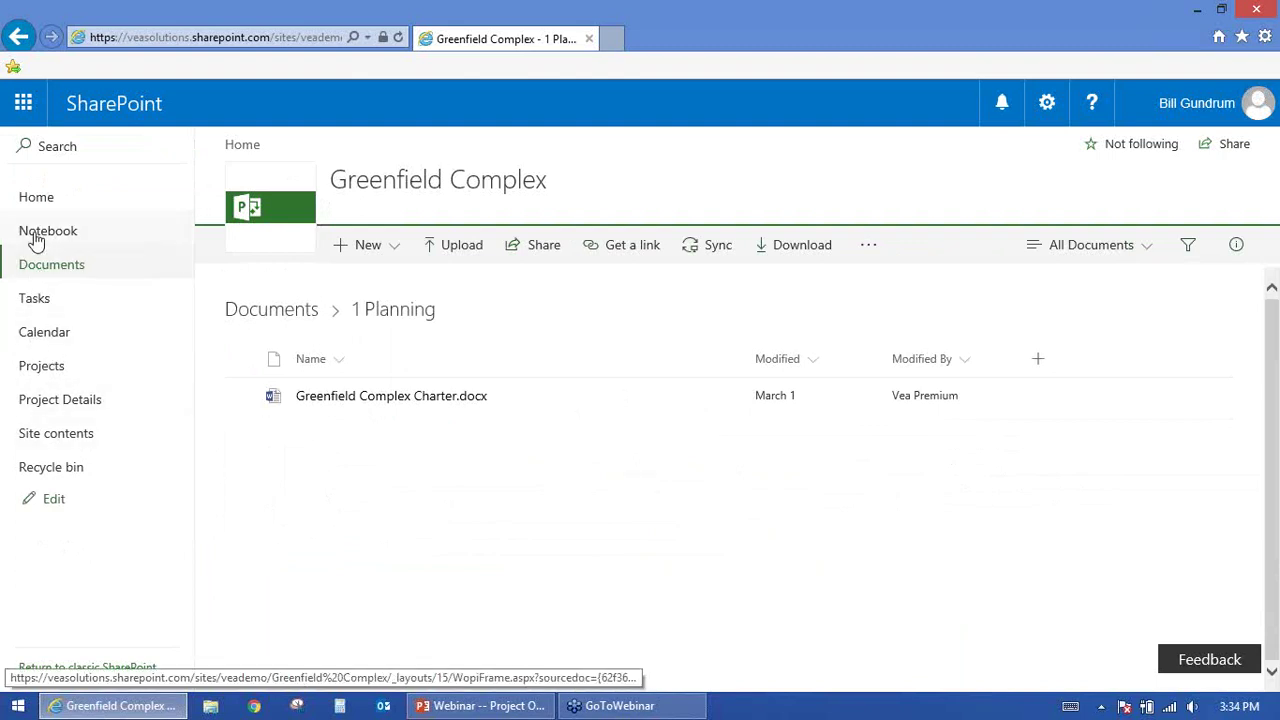
click(18, 37)
click(18, 37)
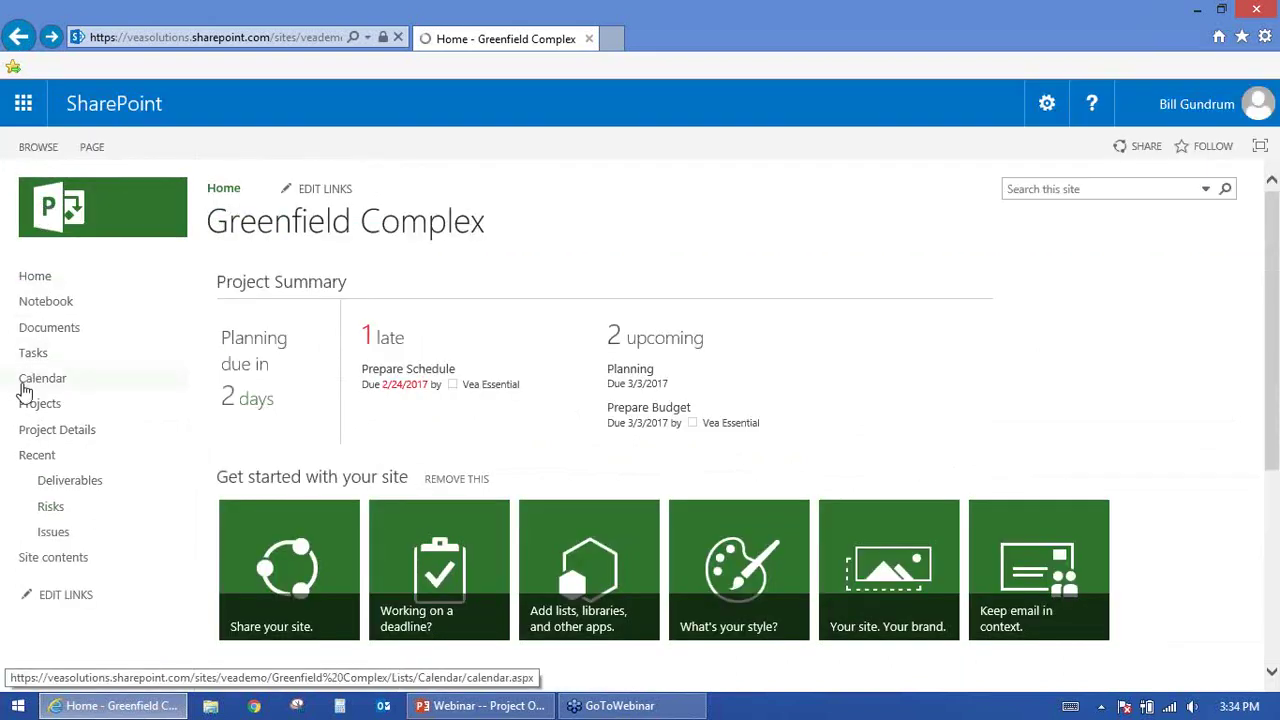
Step: Review the details of the Critical SME risk in the project site's risk list, and return to the Project Center
click(50, 512)
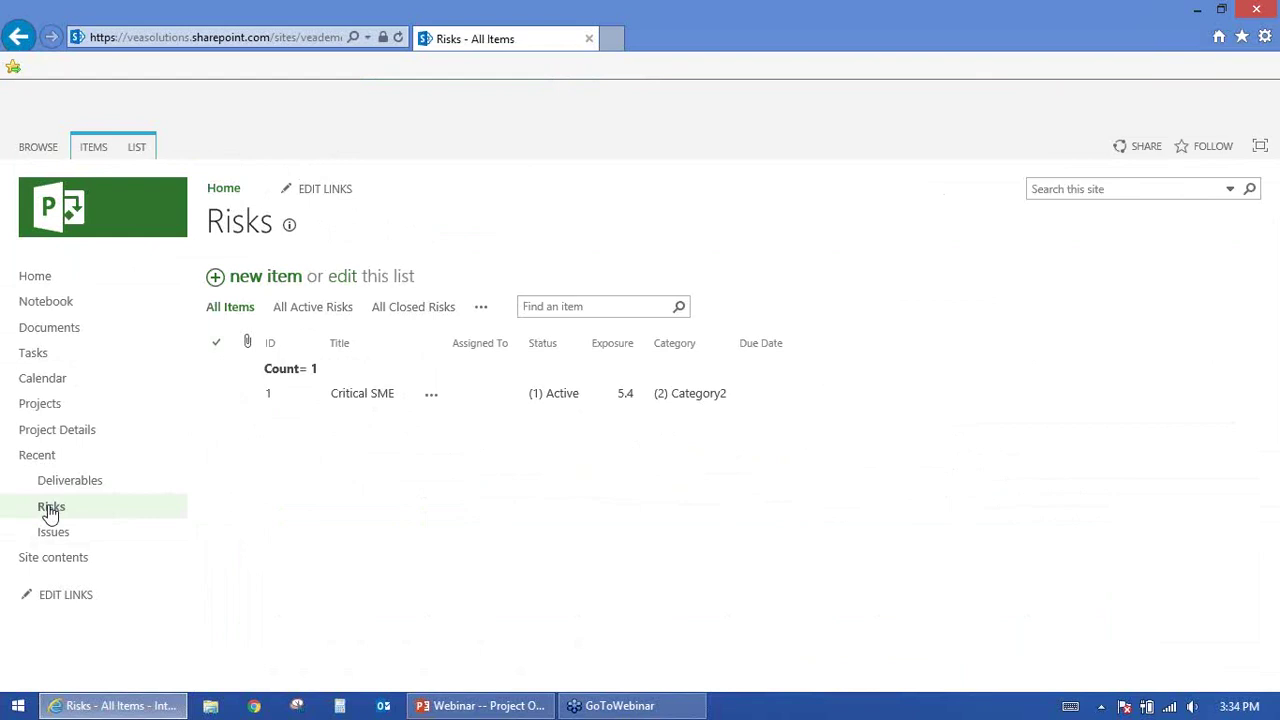
click(369, 395)
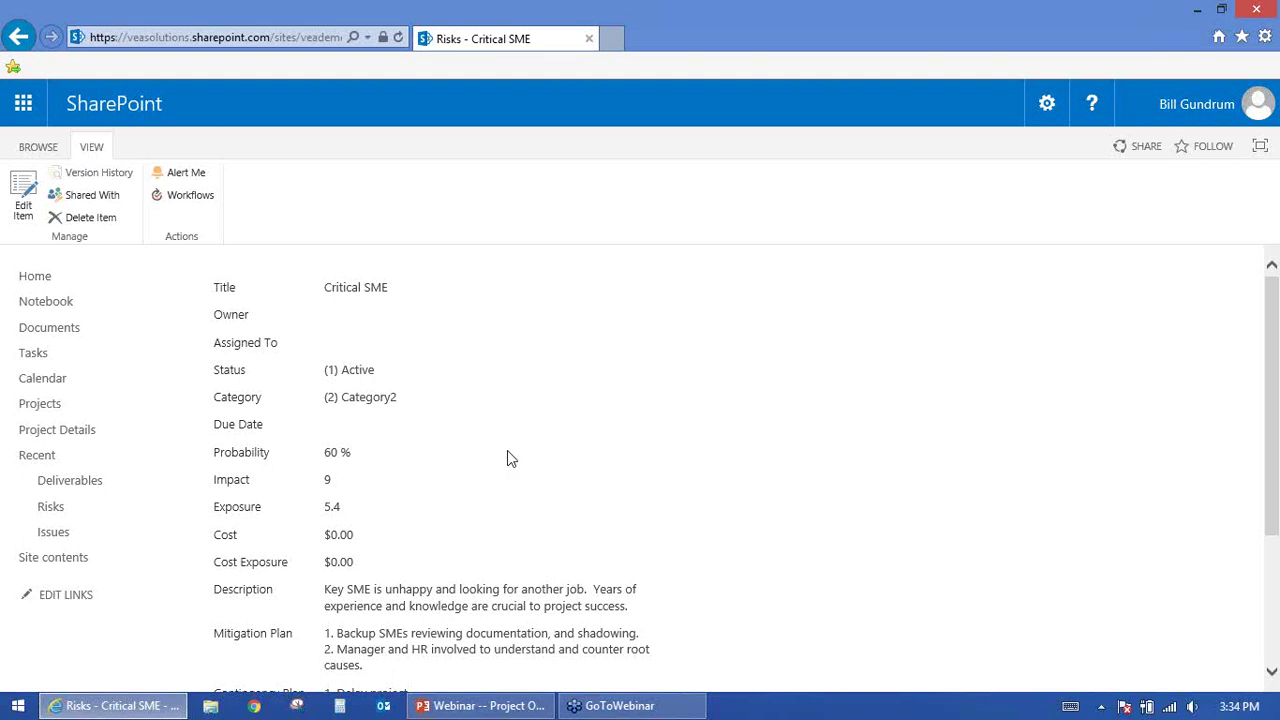
click(1272, 678)
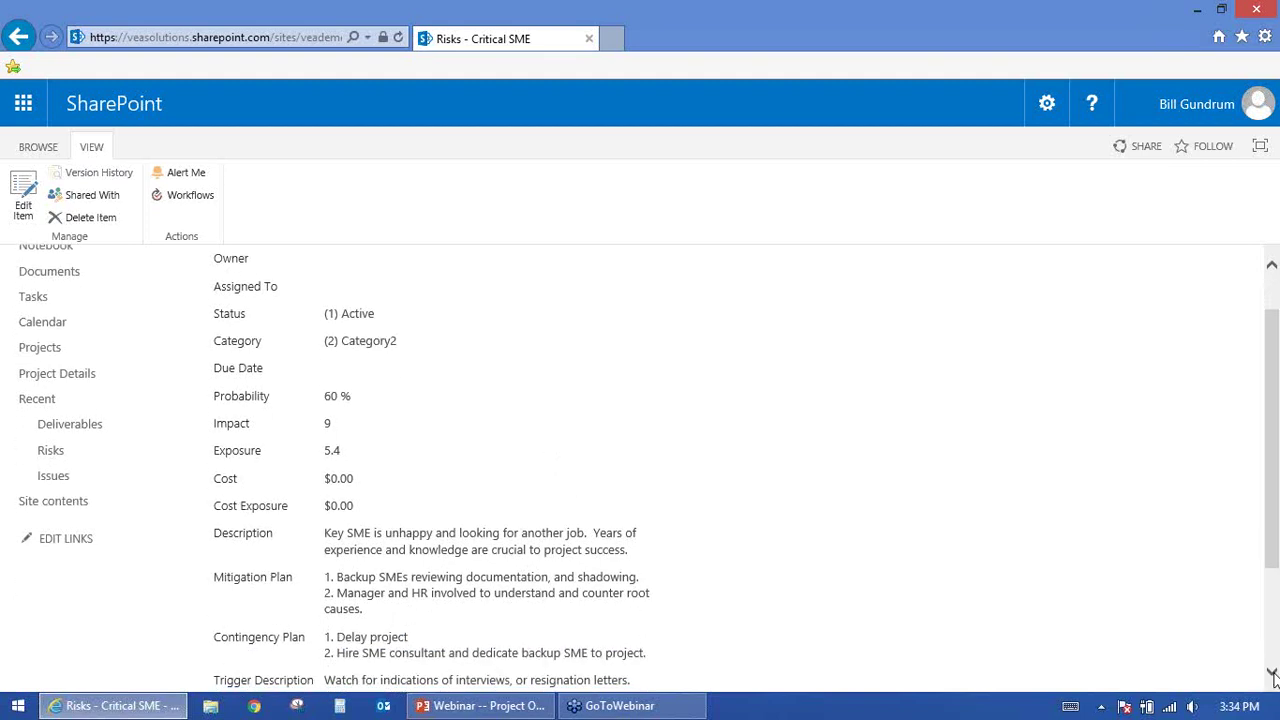
click(1272, 678)
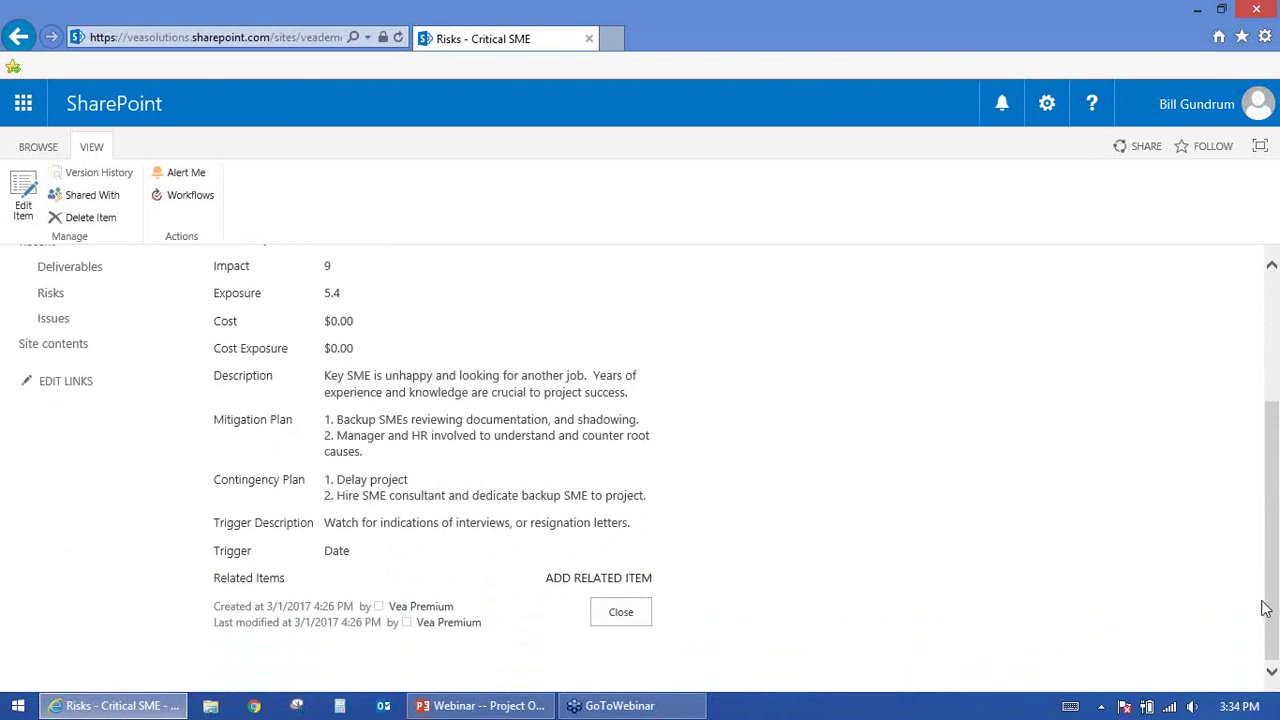
drag(1274, 596, 1274, 470)
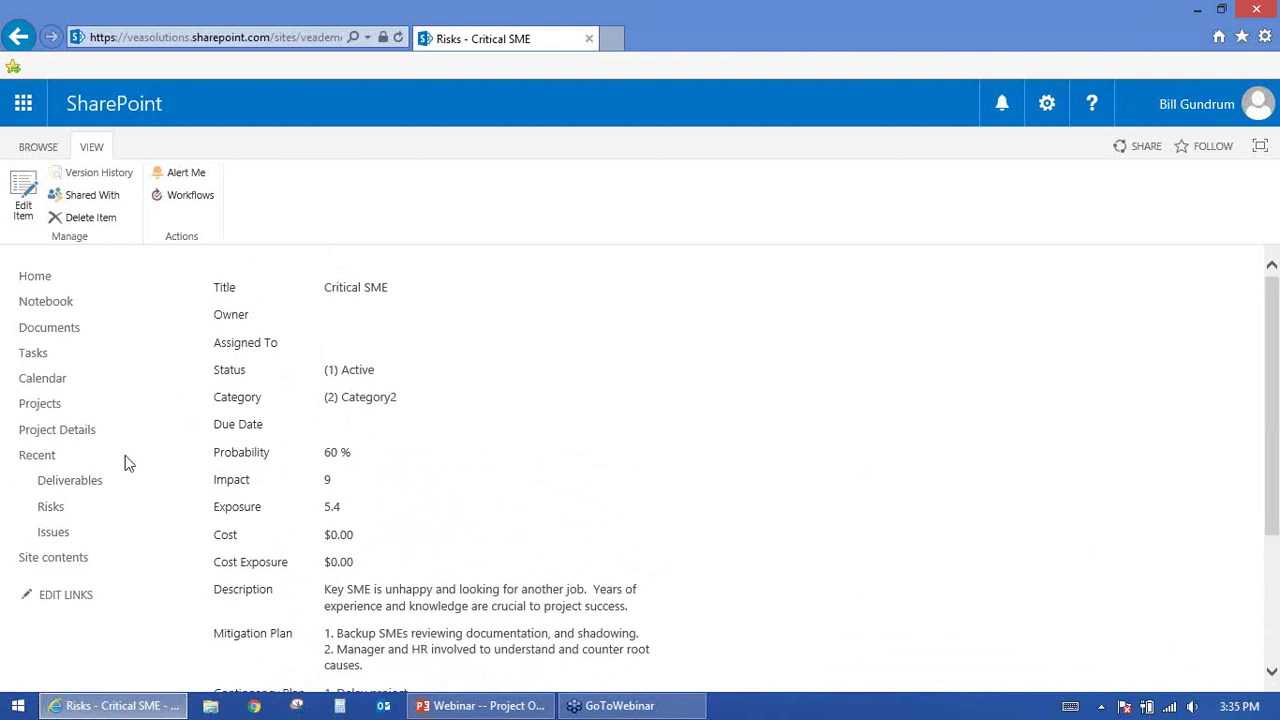
click(38, 408)
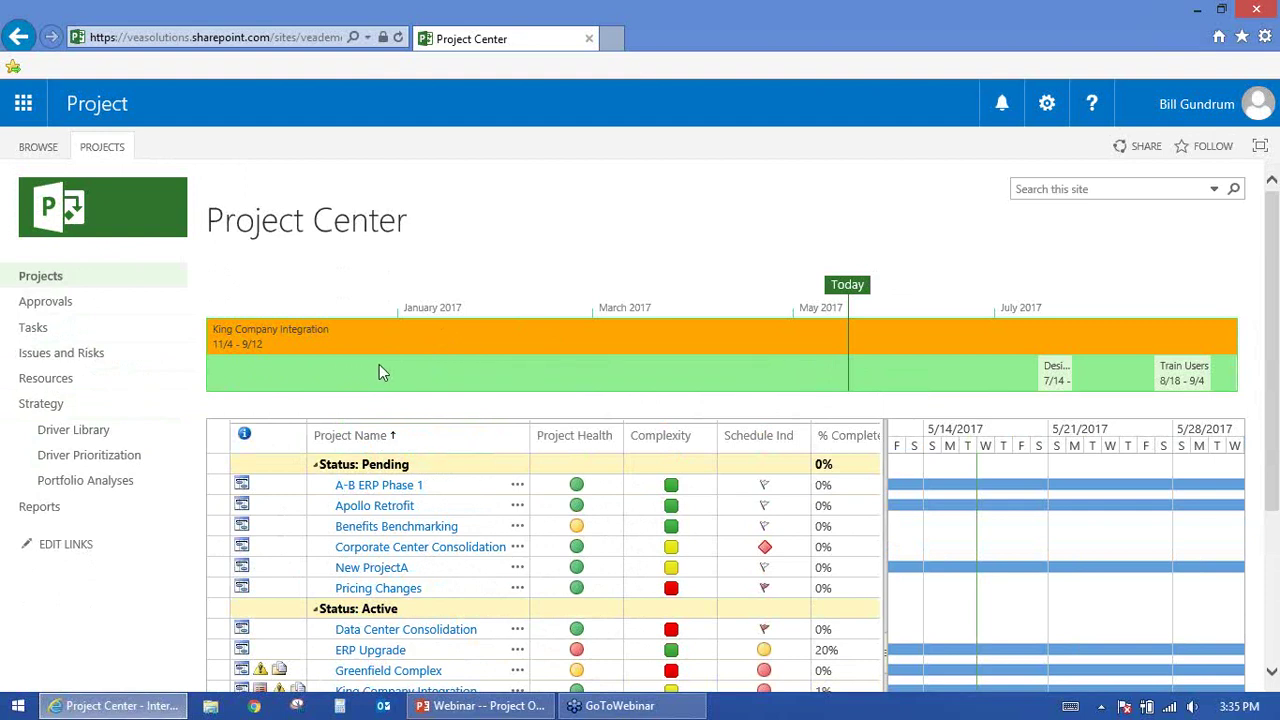
Step: View the resource assignments and the capacity planning chart for the three Analyst-role resources in the Resource Center
click(41, 382)
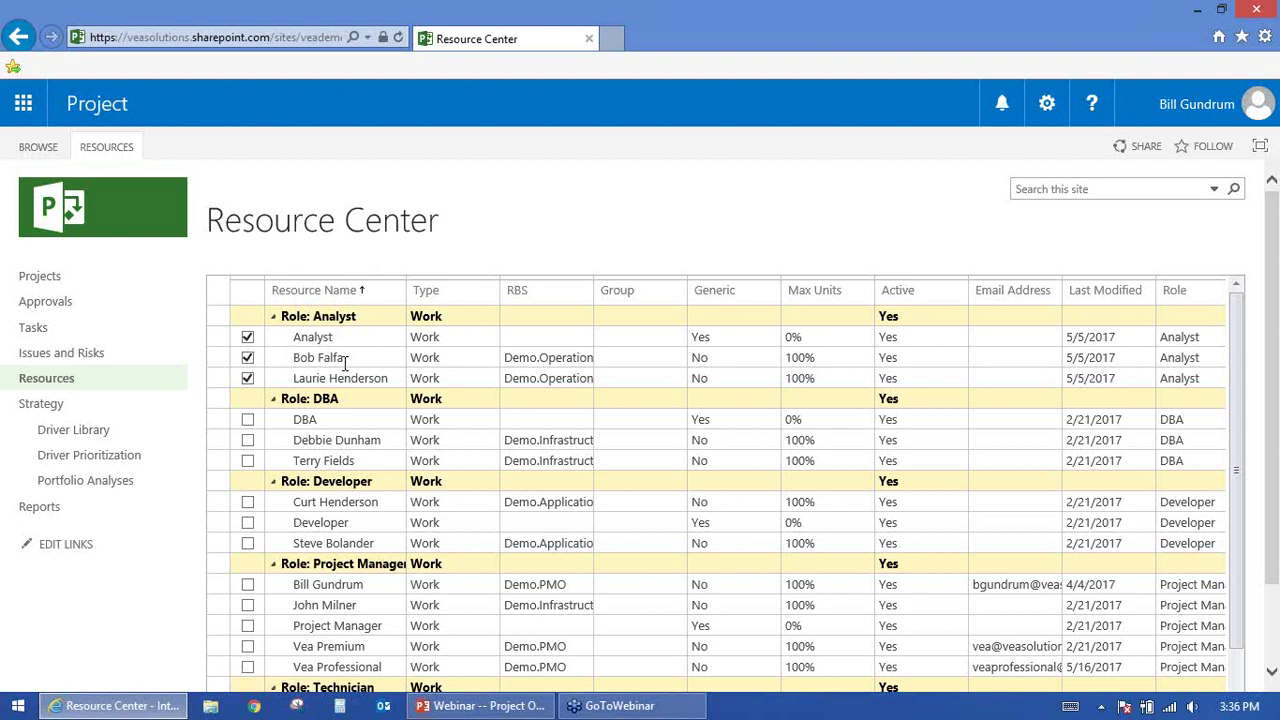
click(247, 357)
click(247, 357)
click(105, 148)
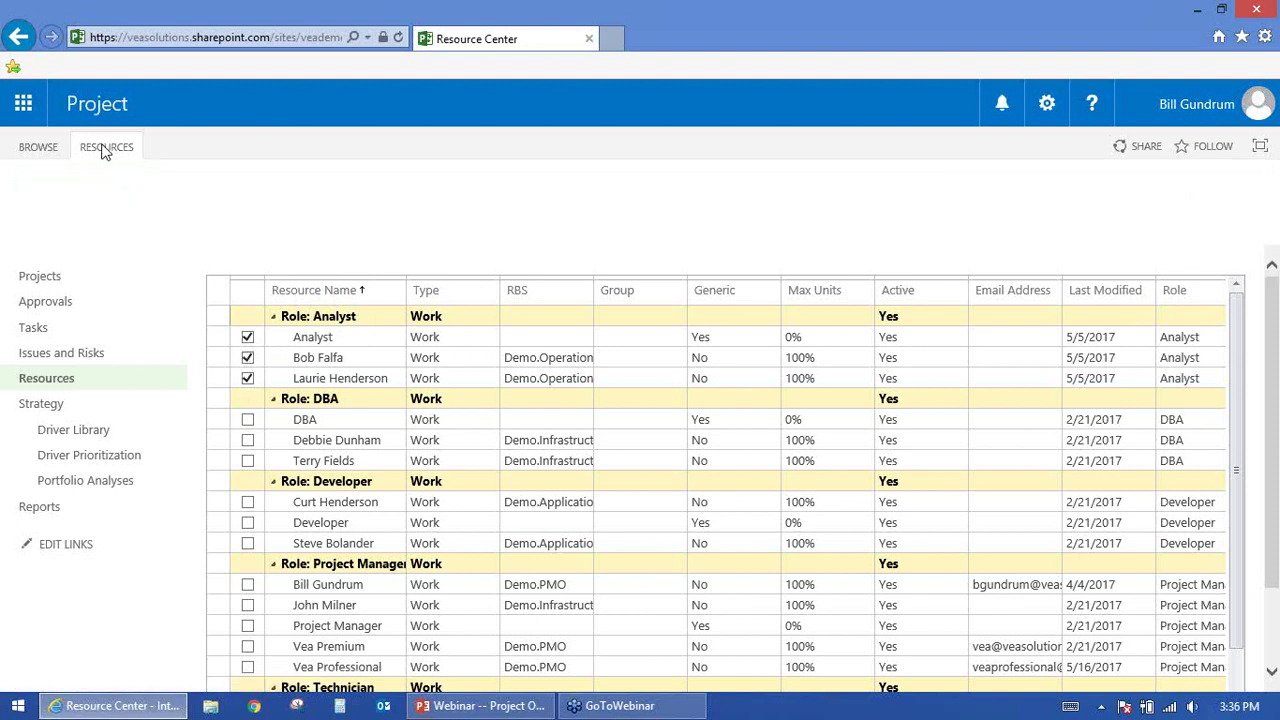
click(704, 200)
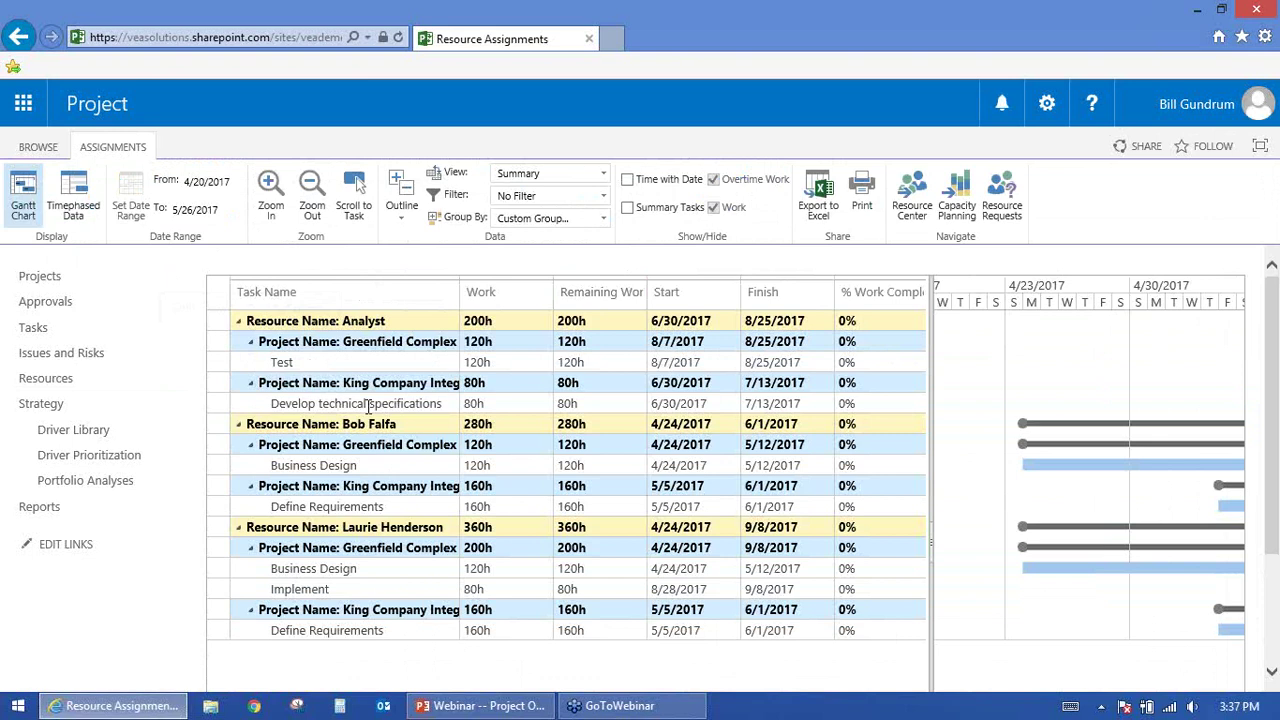
click(957, 207)
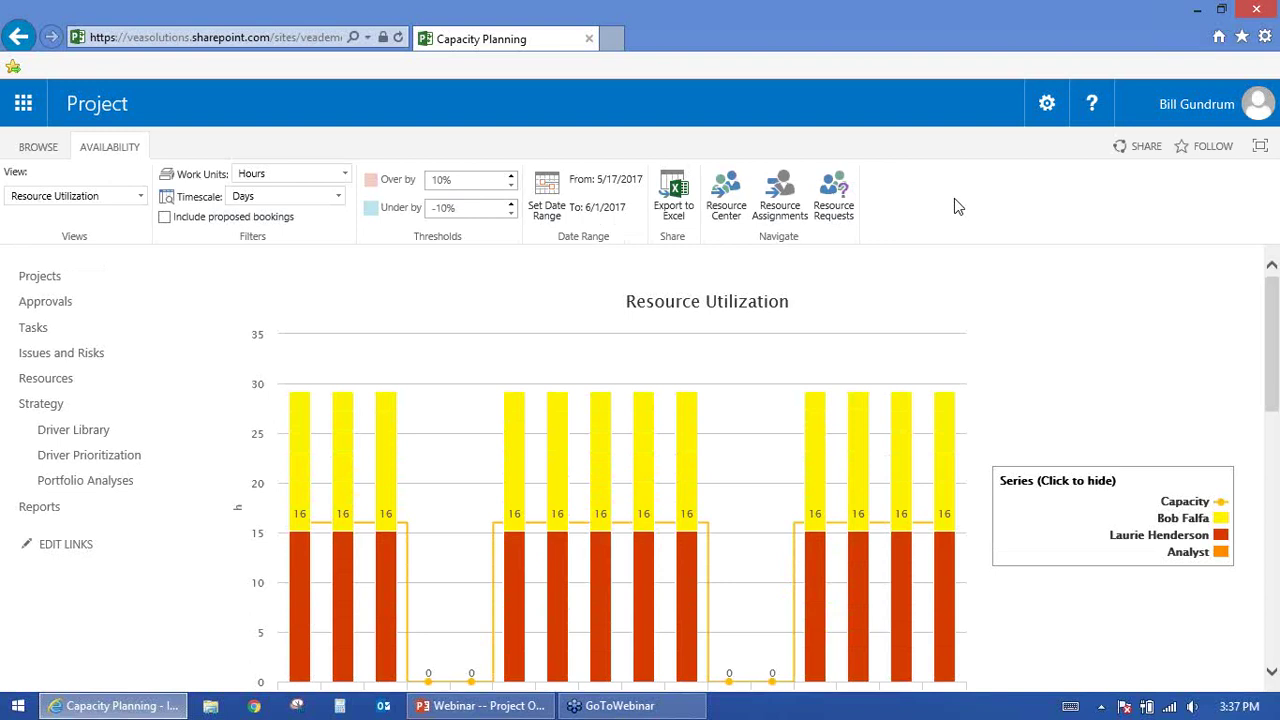
Step: Review the work unit and timescale options of the Resource Utilization chart, and set the work units to Full-time Equivalent
click(344, 176)
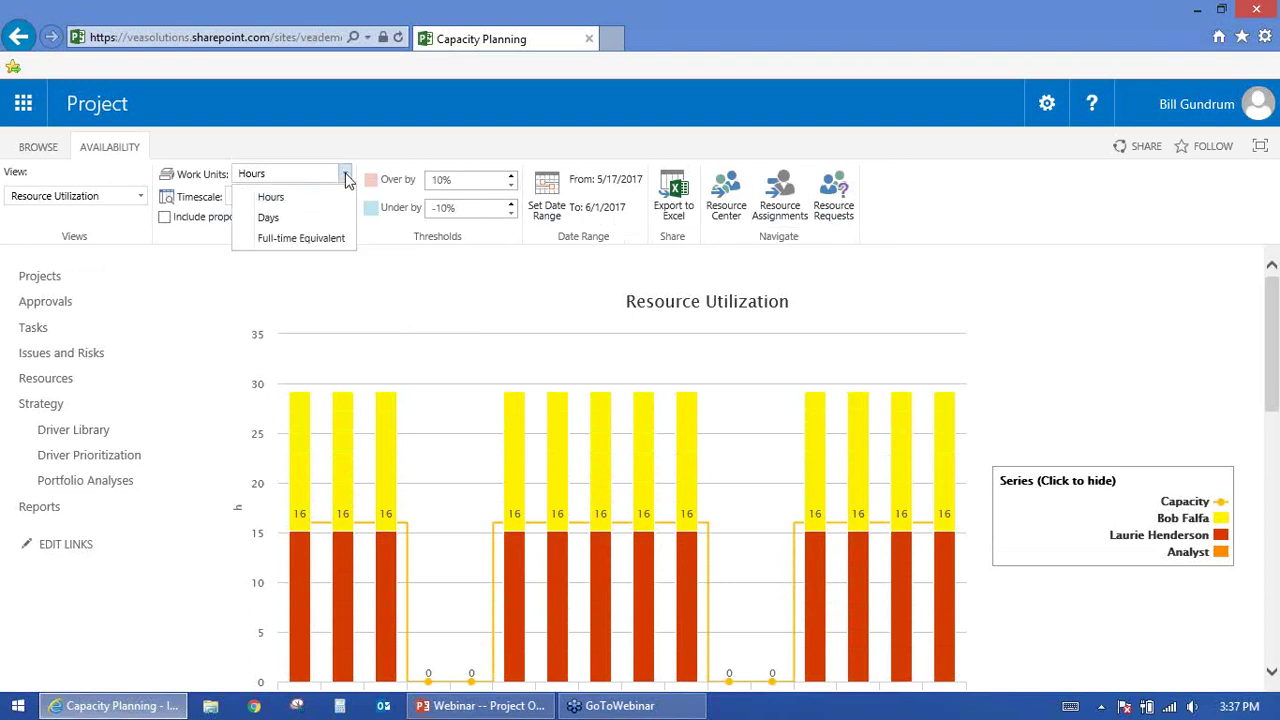
click(345, 177)
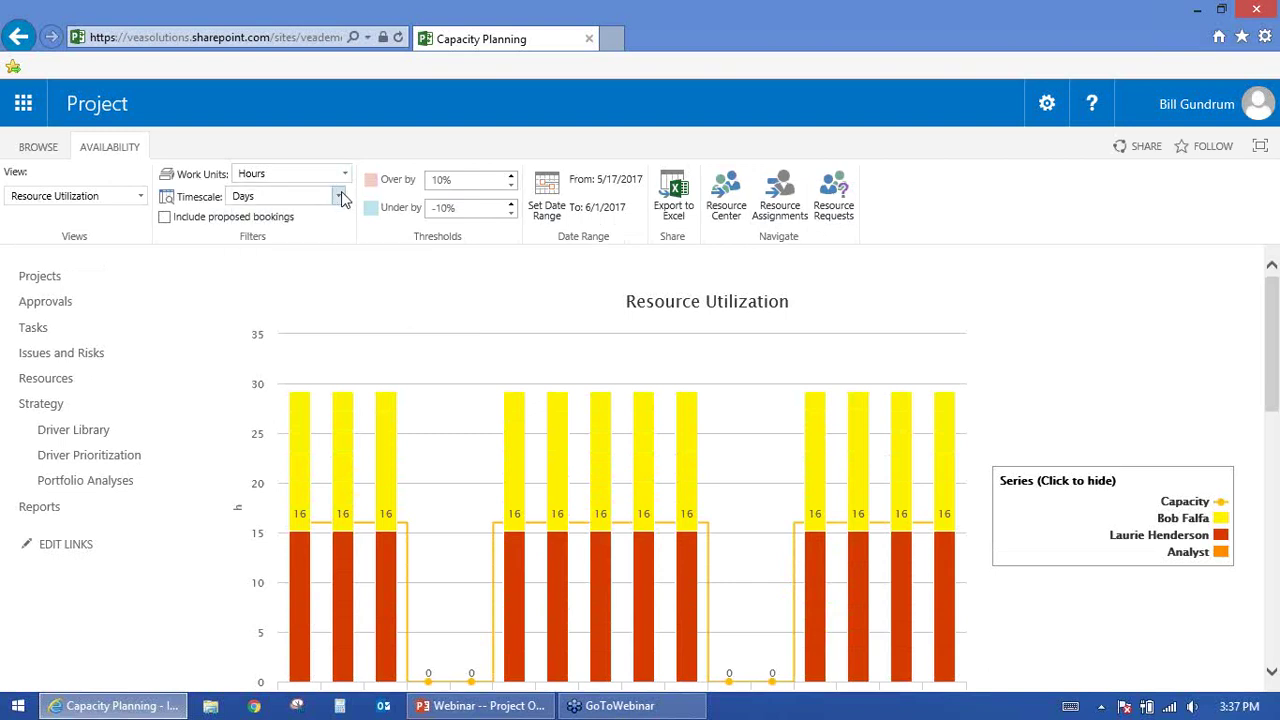
click(340, 197)
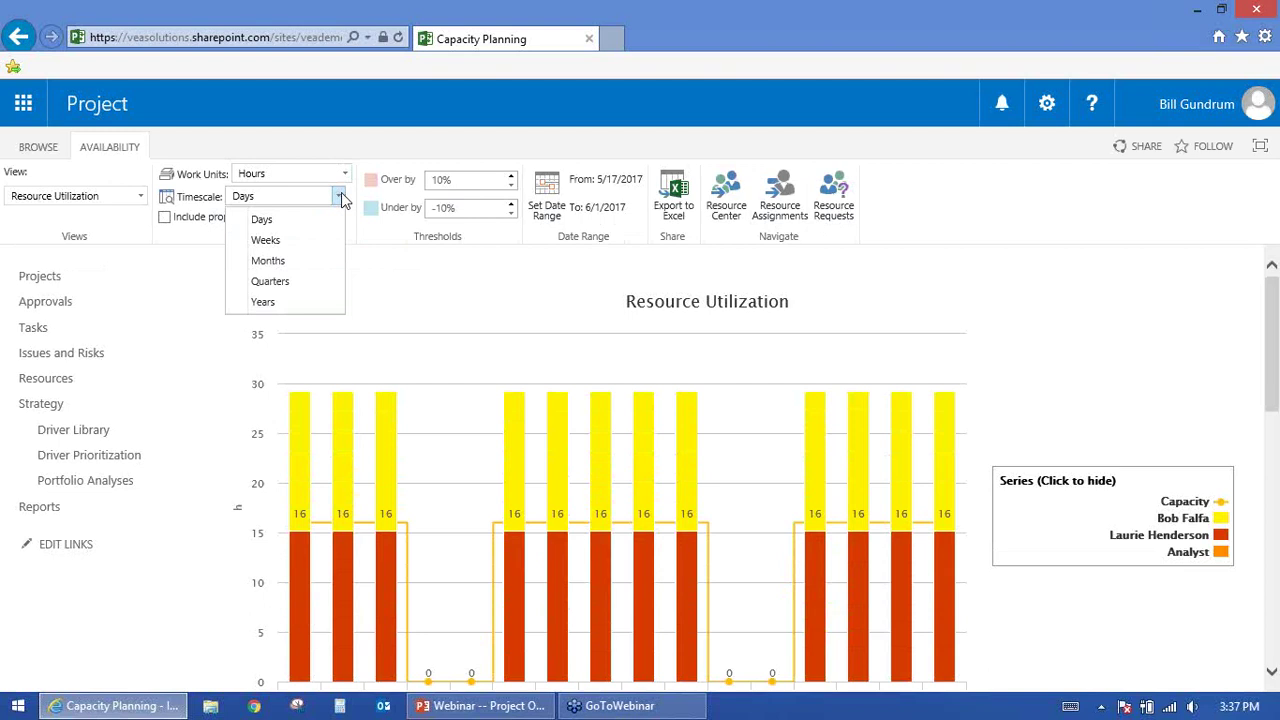
click(1272, 678)
click(1272, 678)
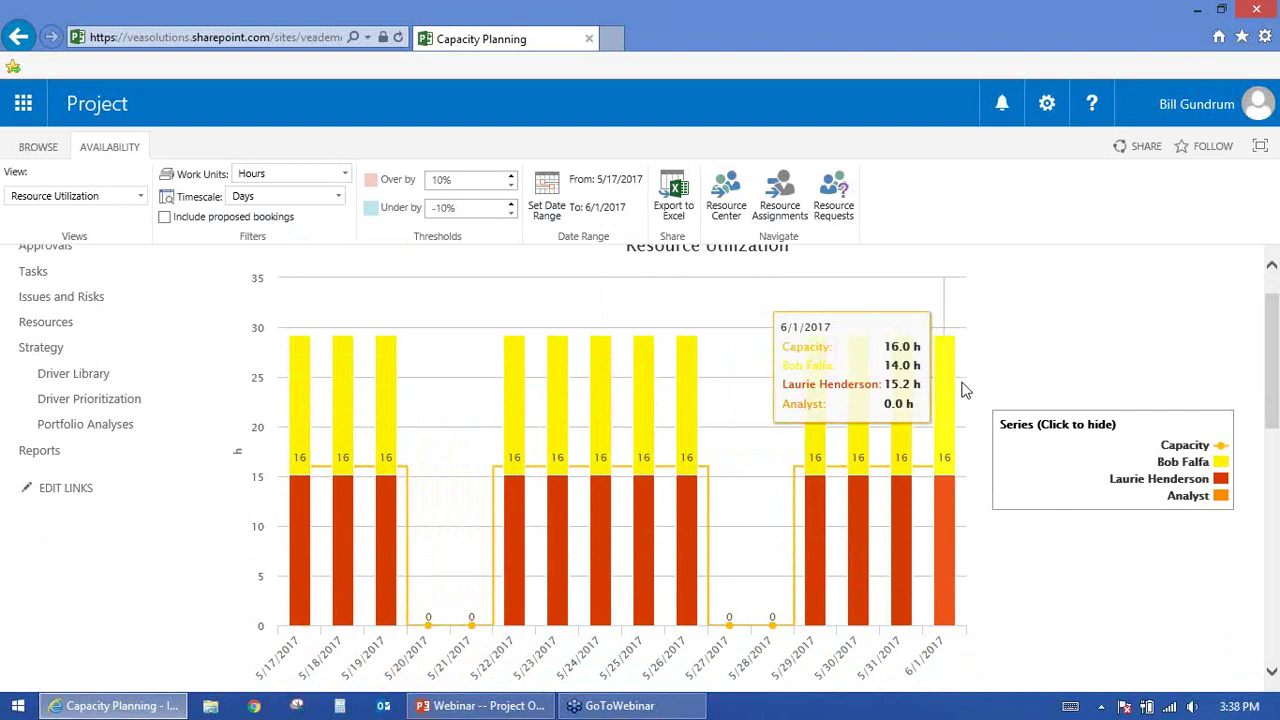
click(344, 176)
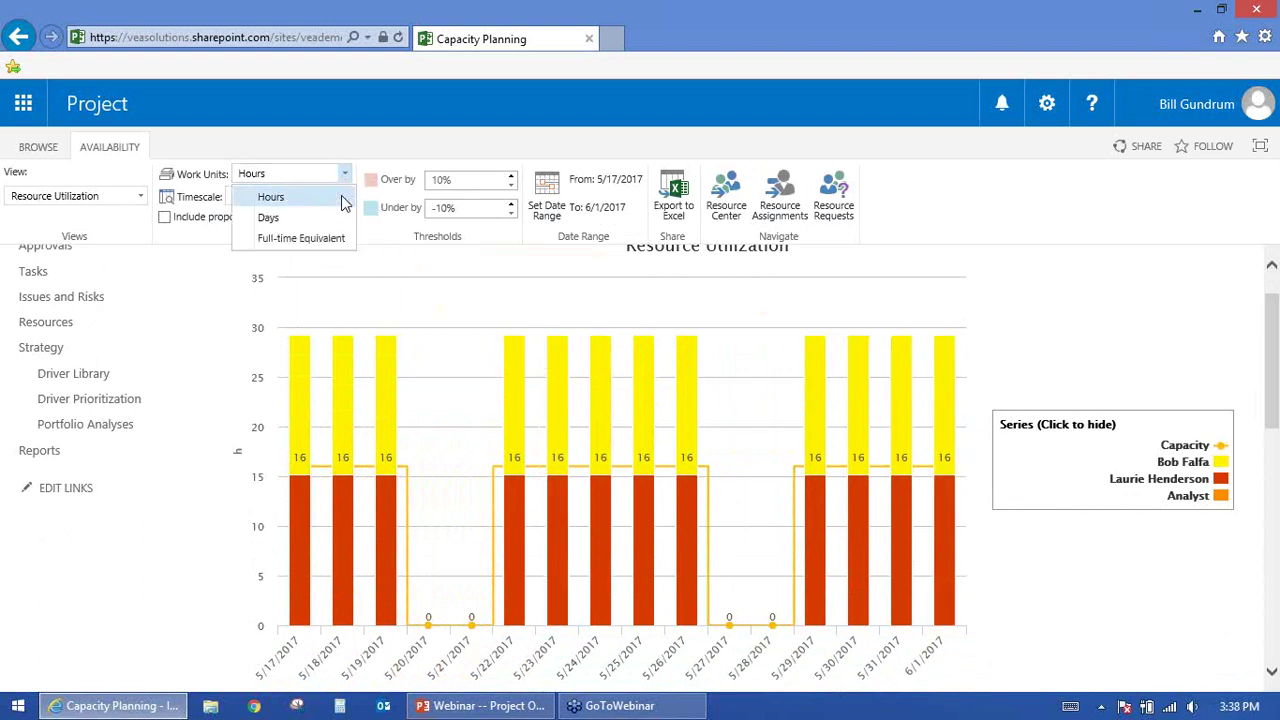
click(334, 238)
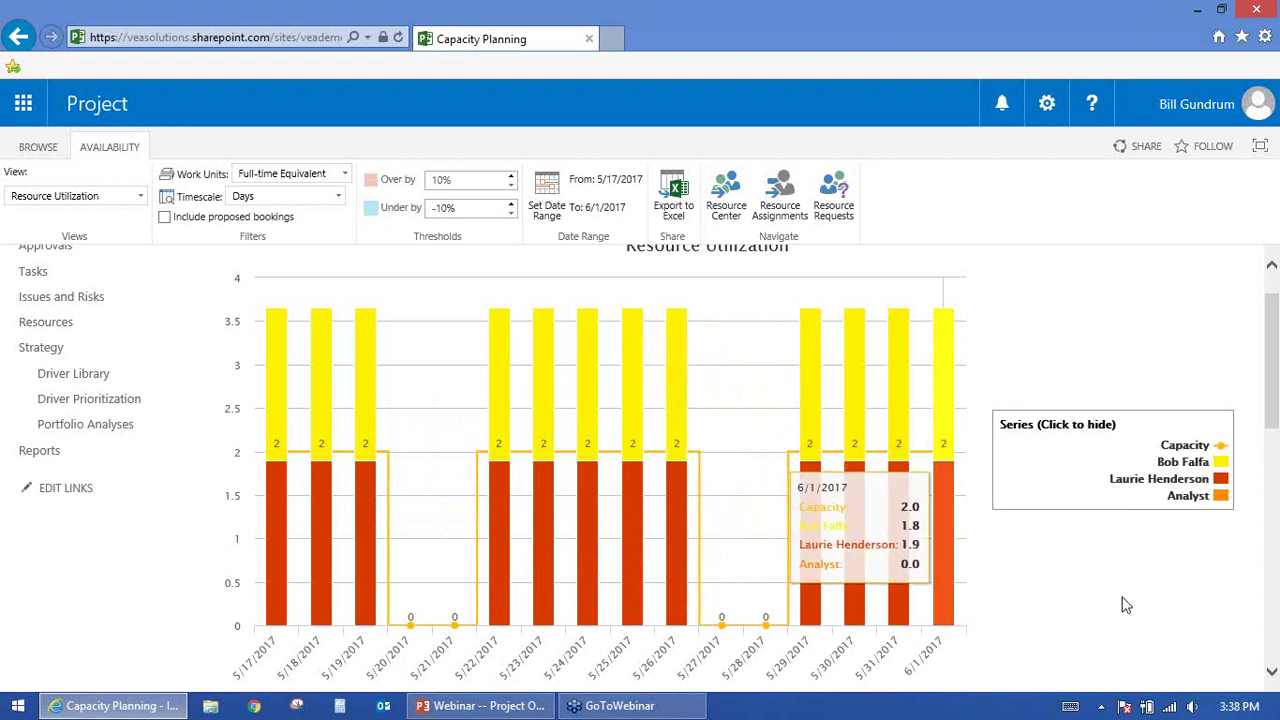
Step: Examine the daily availability, capacity and project assignments of the Analyst-role resources in the details table below the utilization chart
click(1271, 672)
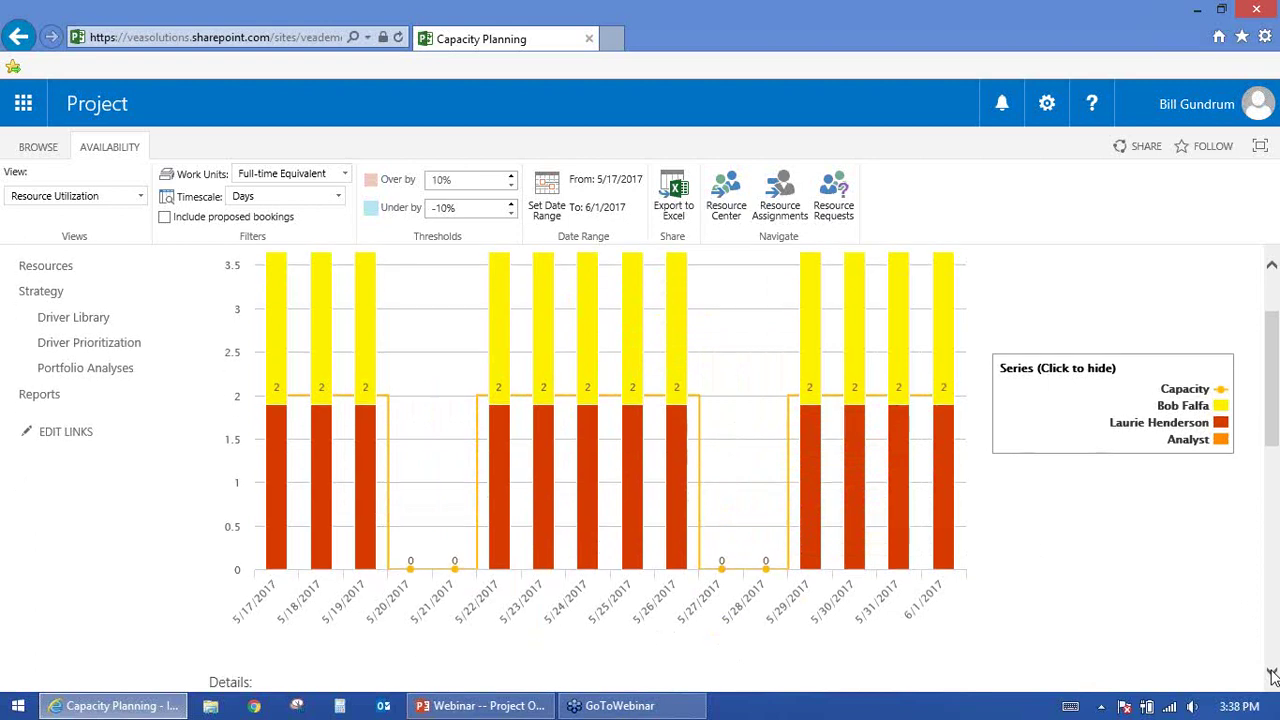
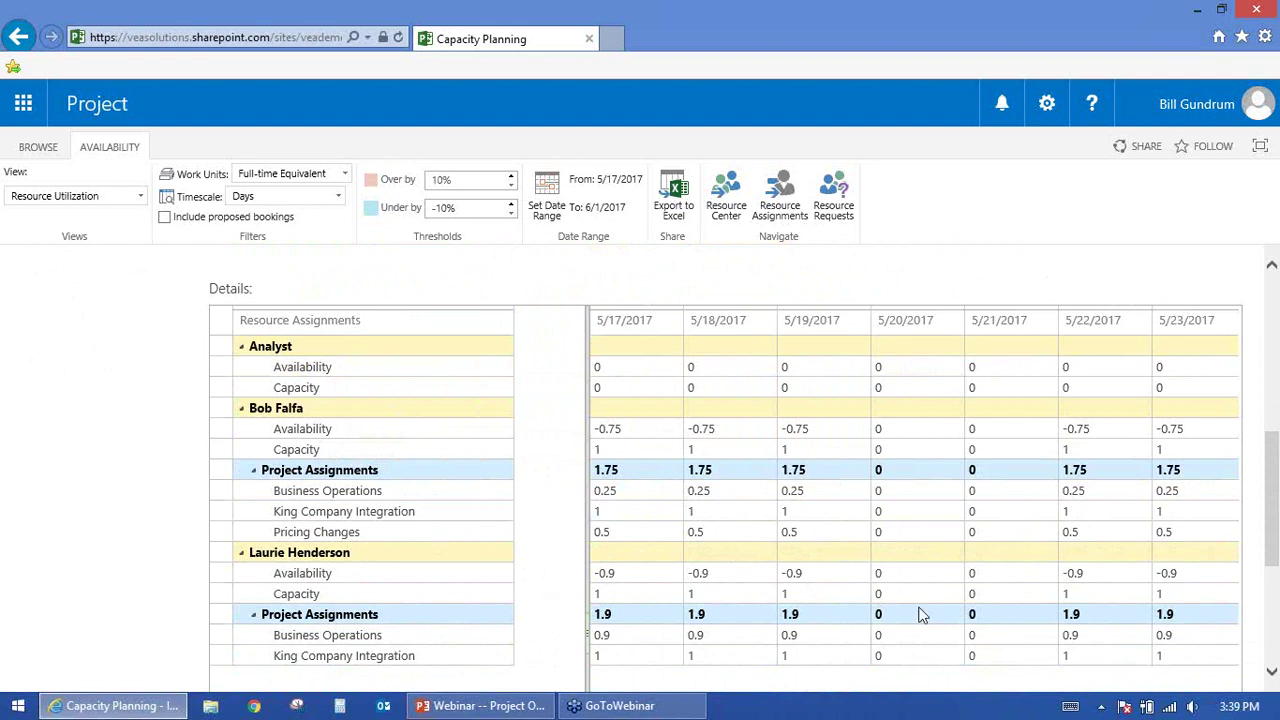
click(1272, 673)
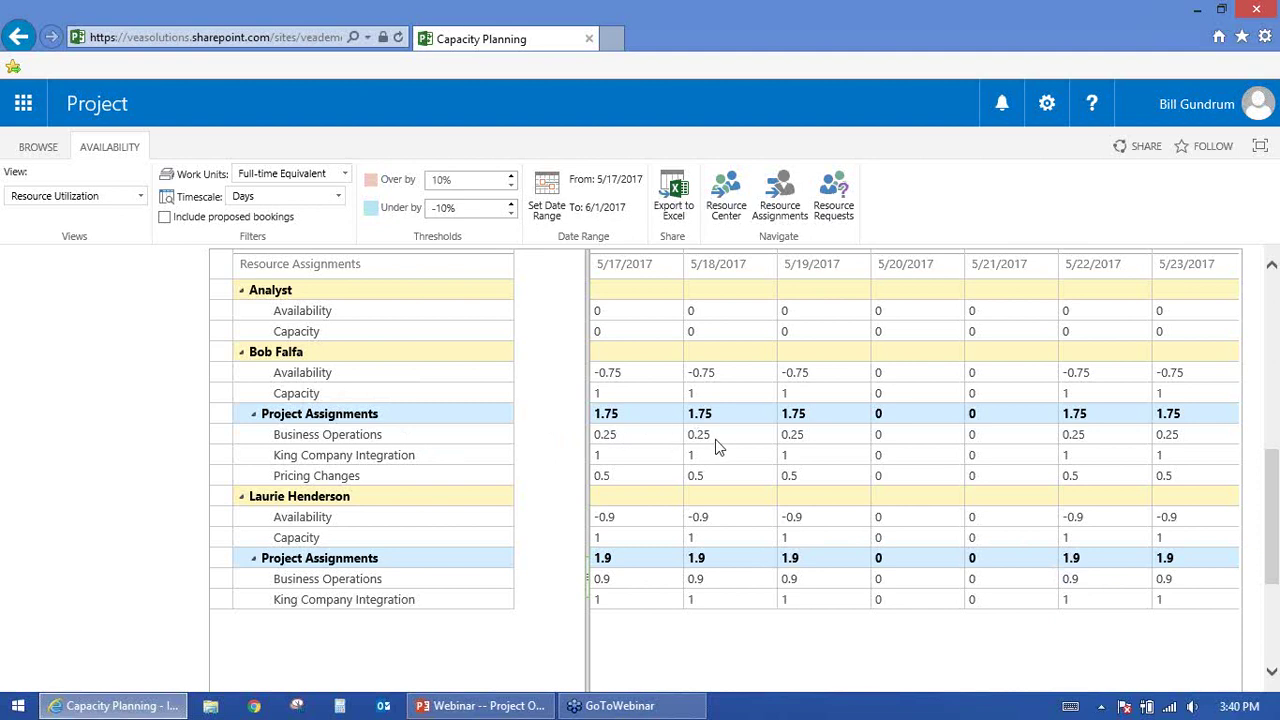
drag(714, 440, 1133, 632)
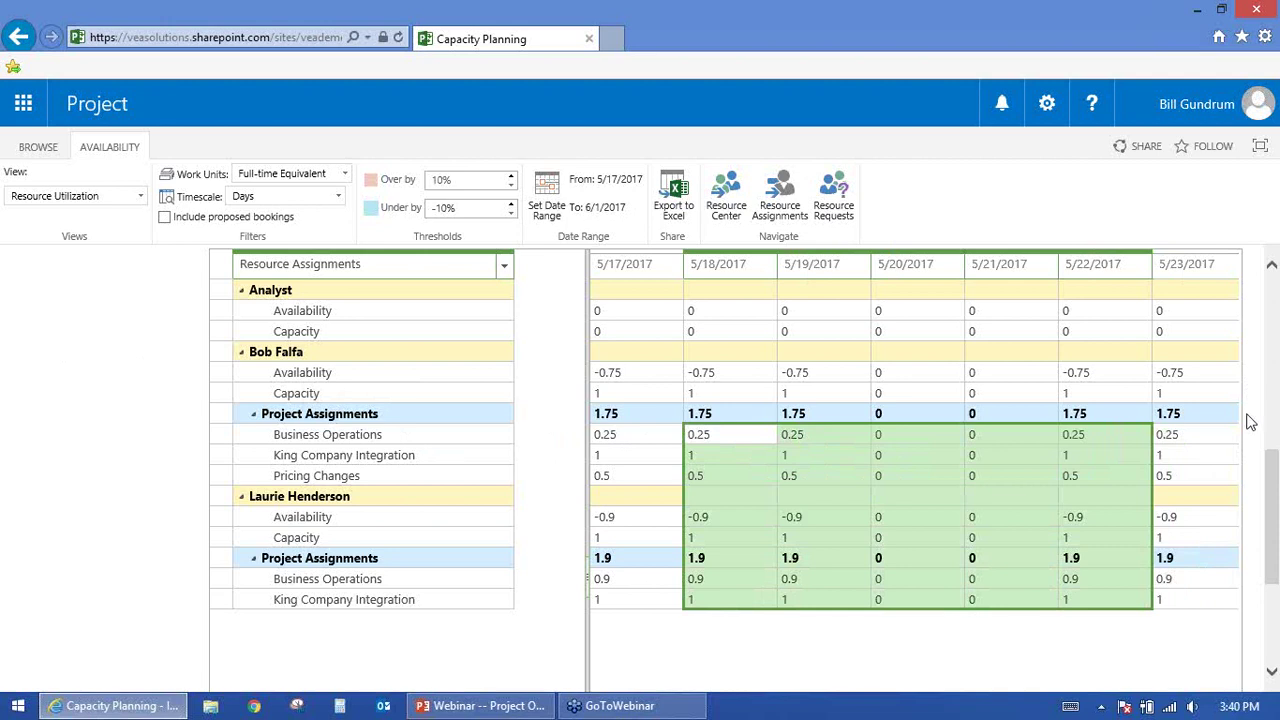
drag(1270, 491, 1275, 338)
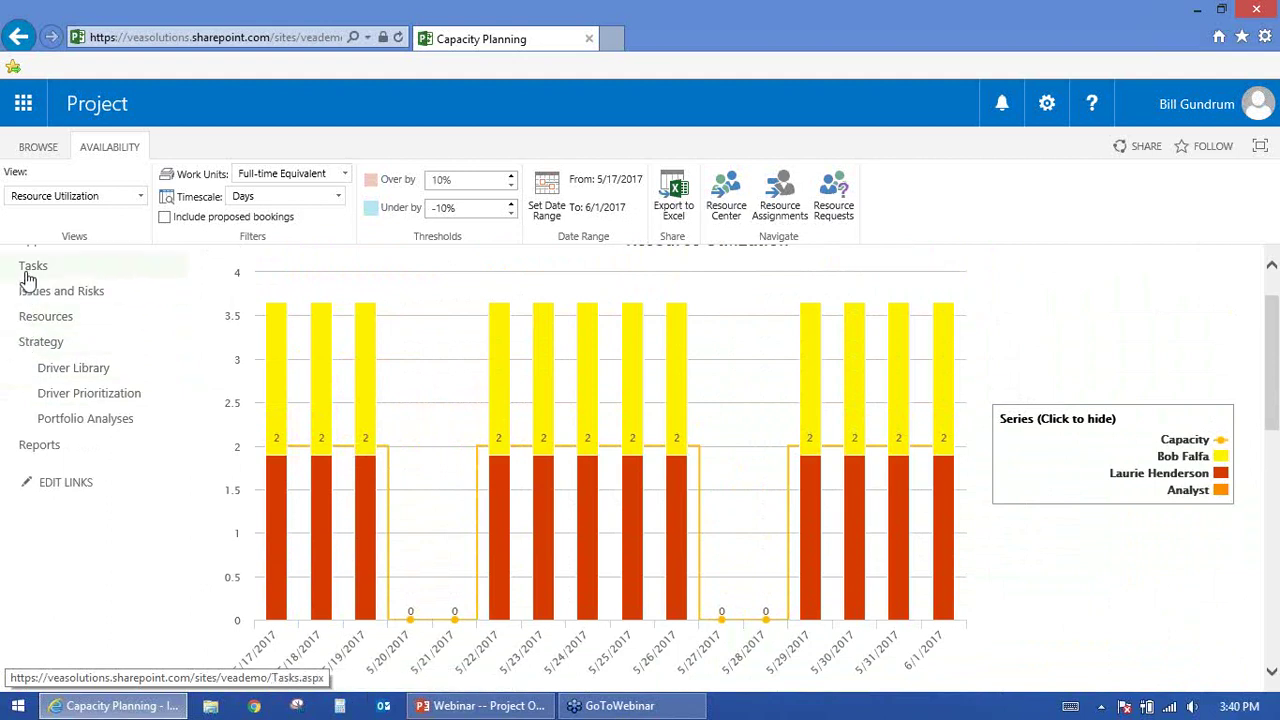
Step: View the daily work from Mon 5/15 to Fri 5/19 on the Tasks page, and open the Approval Center
mouse_move(950, 370)
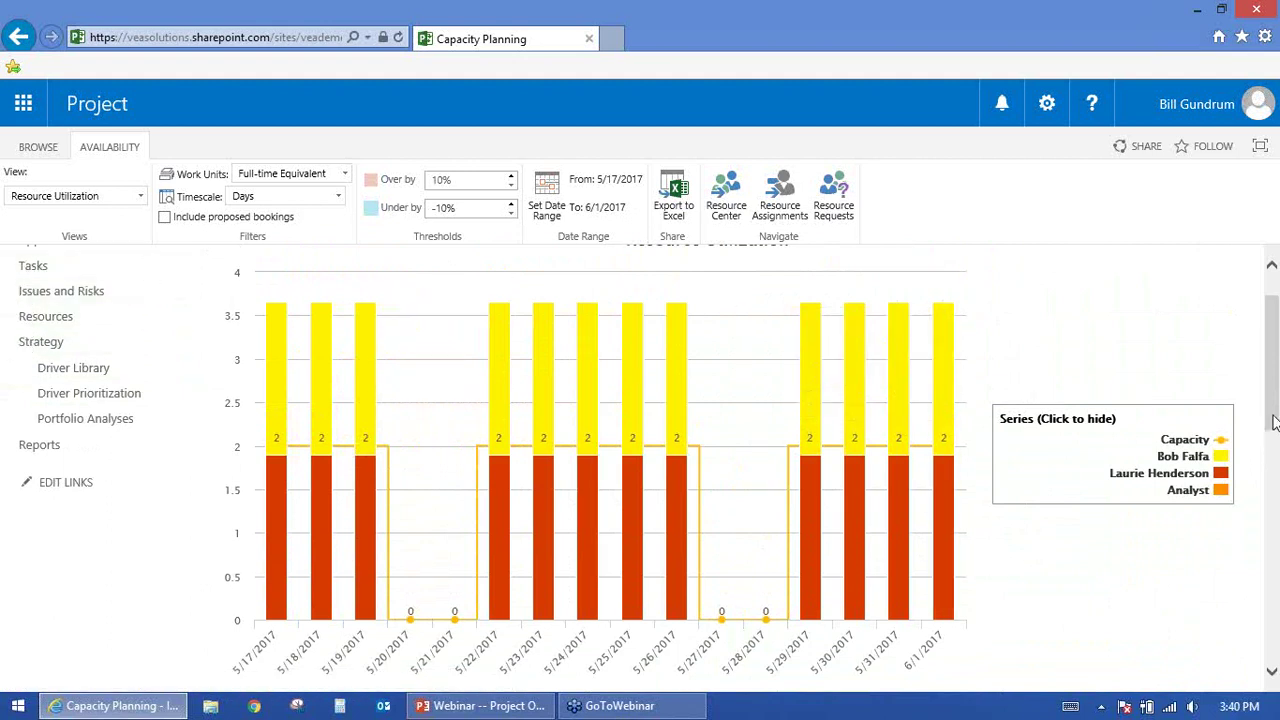
drag(1270, 425, 1275, 390)
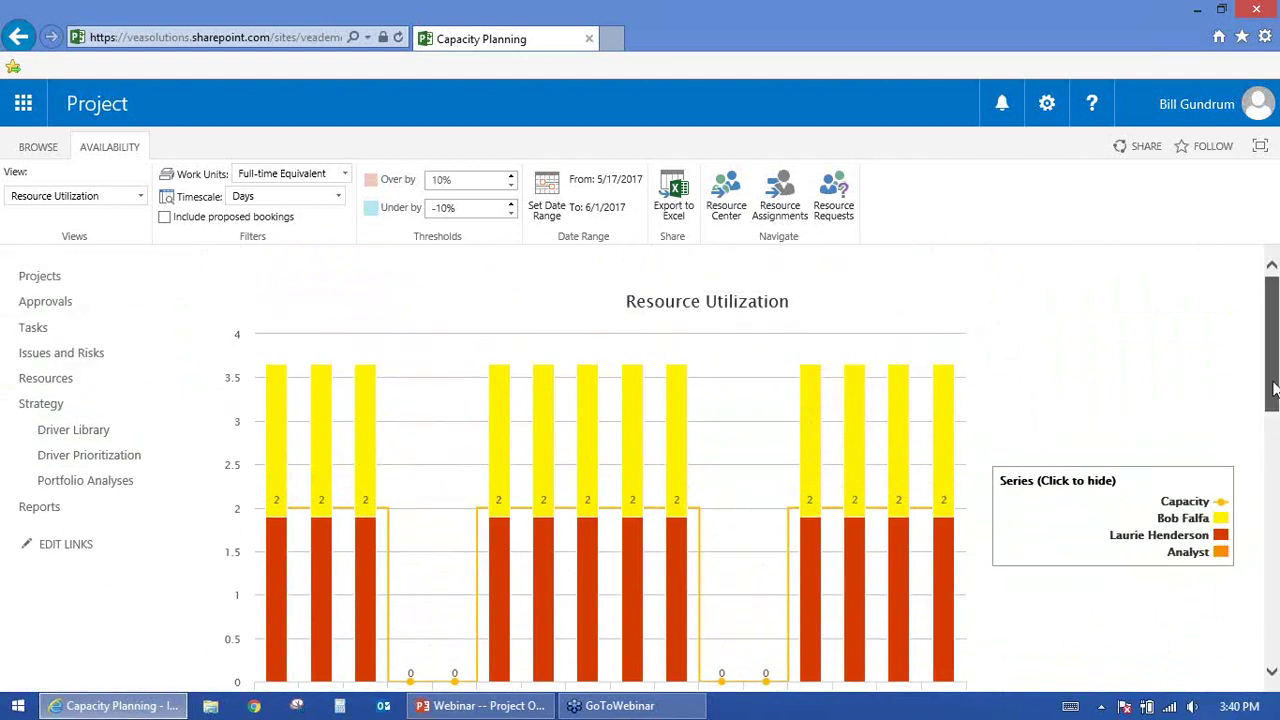
click(30, 330)
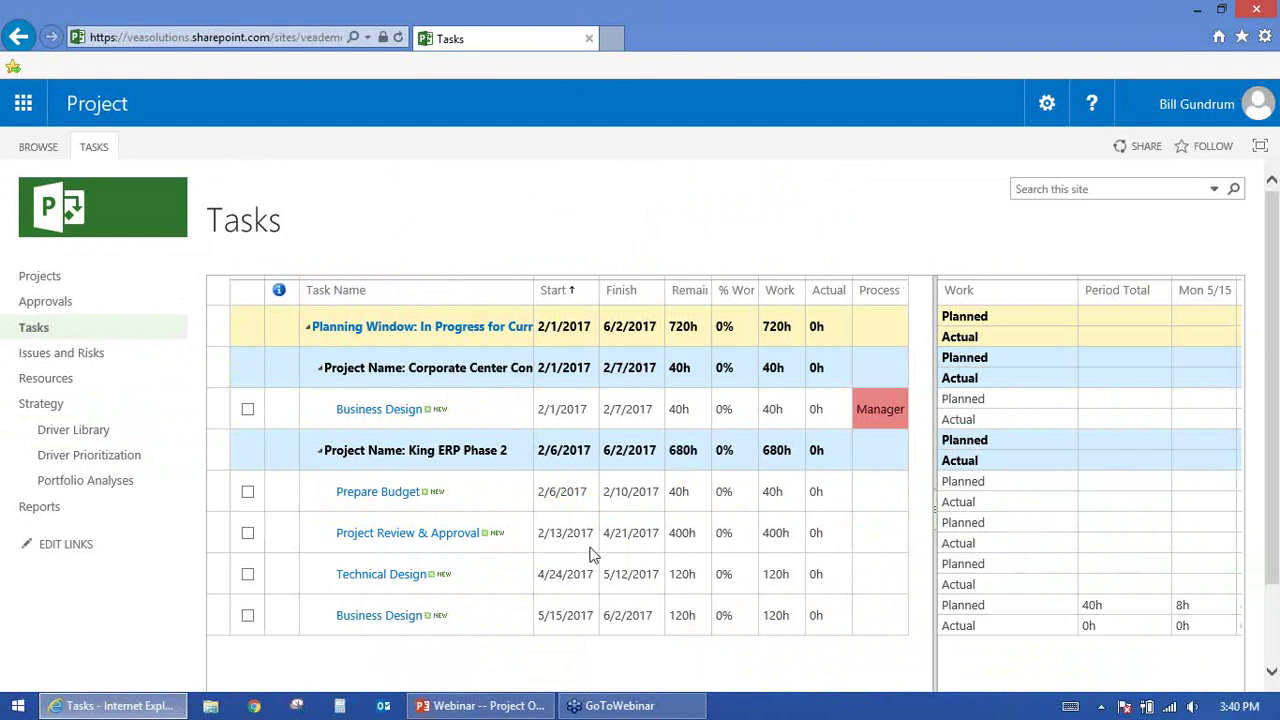
click(686, 527)
click(1189, 531)
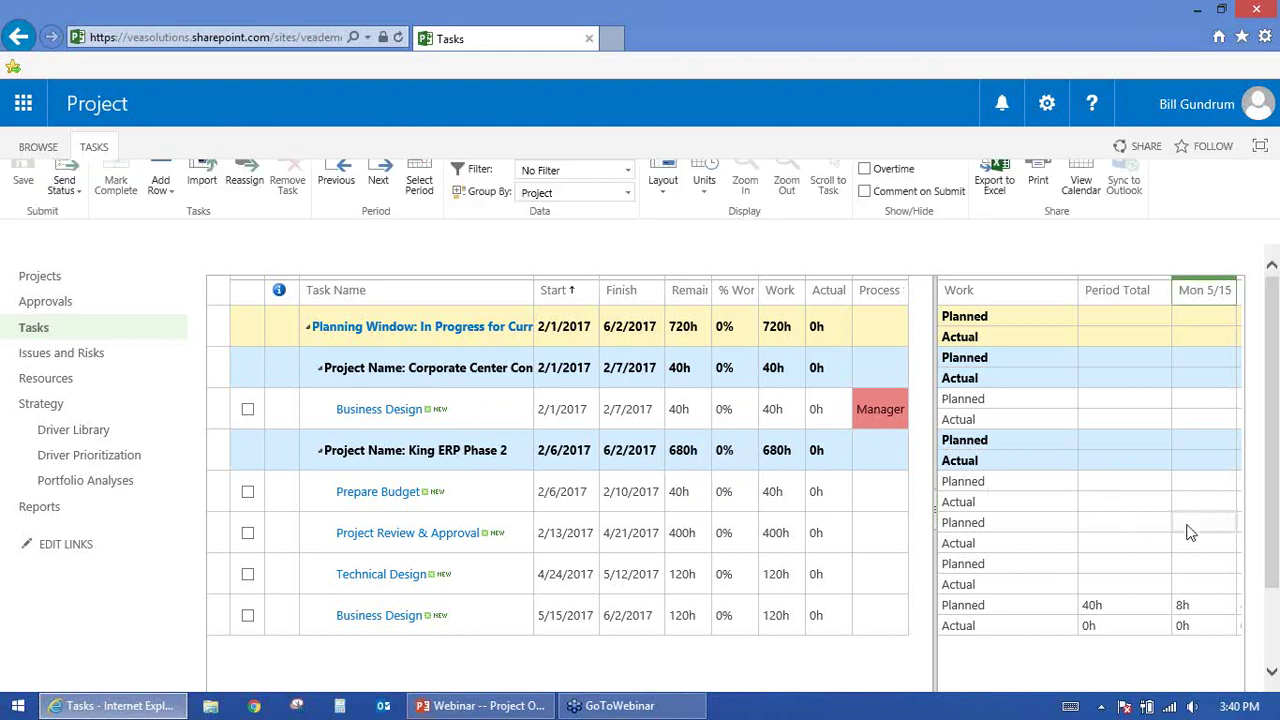
click(1189, 531)
key(Right)
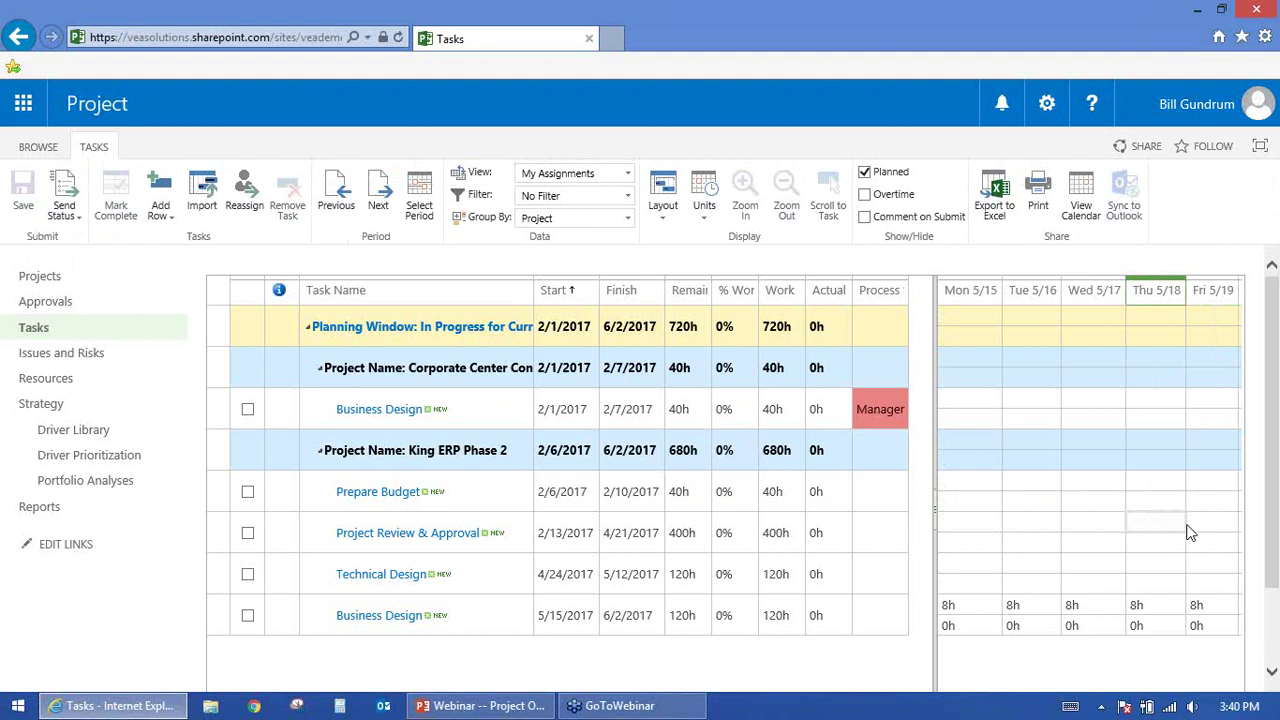
key(Left)
key(Left)
key(Left)
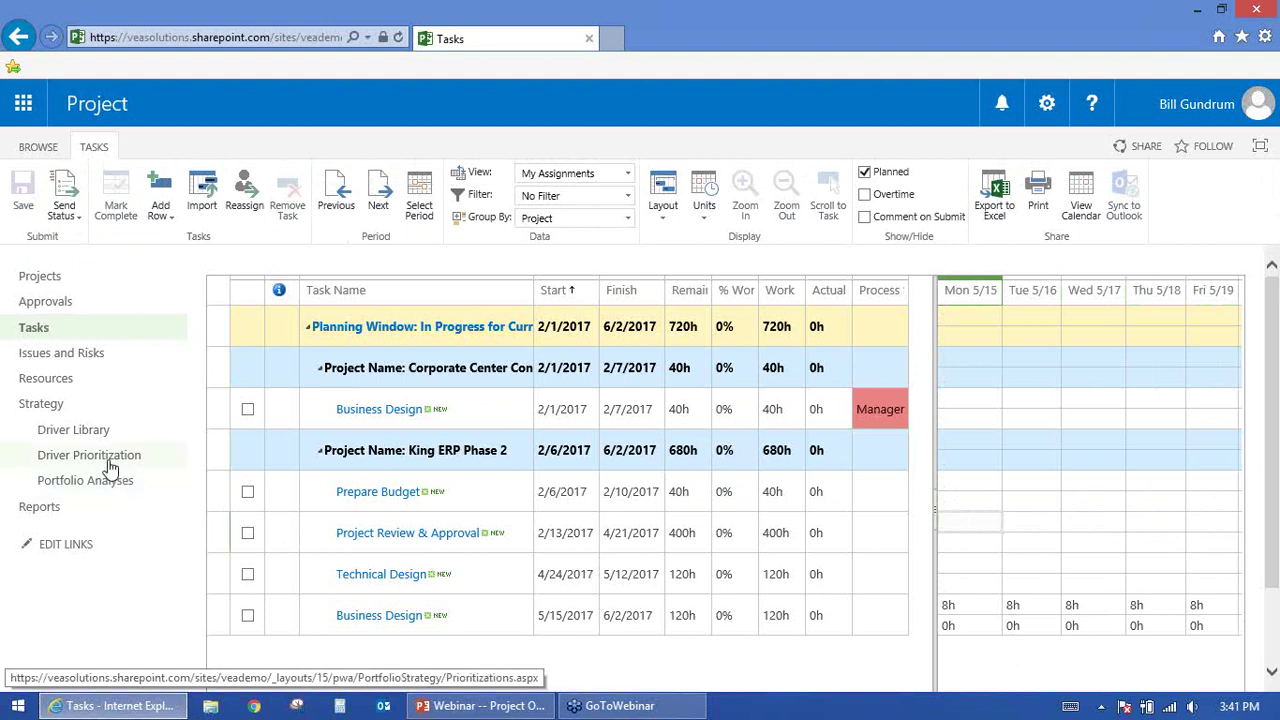
click(32, 310)
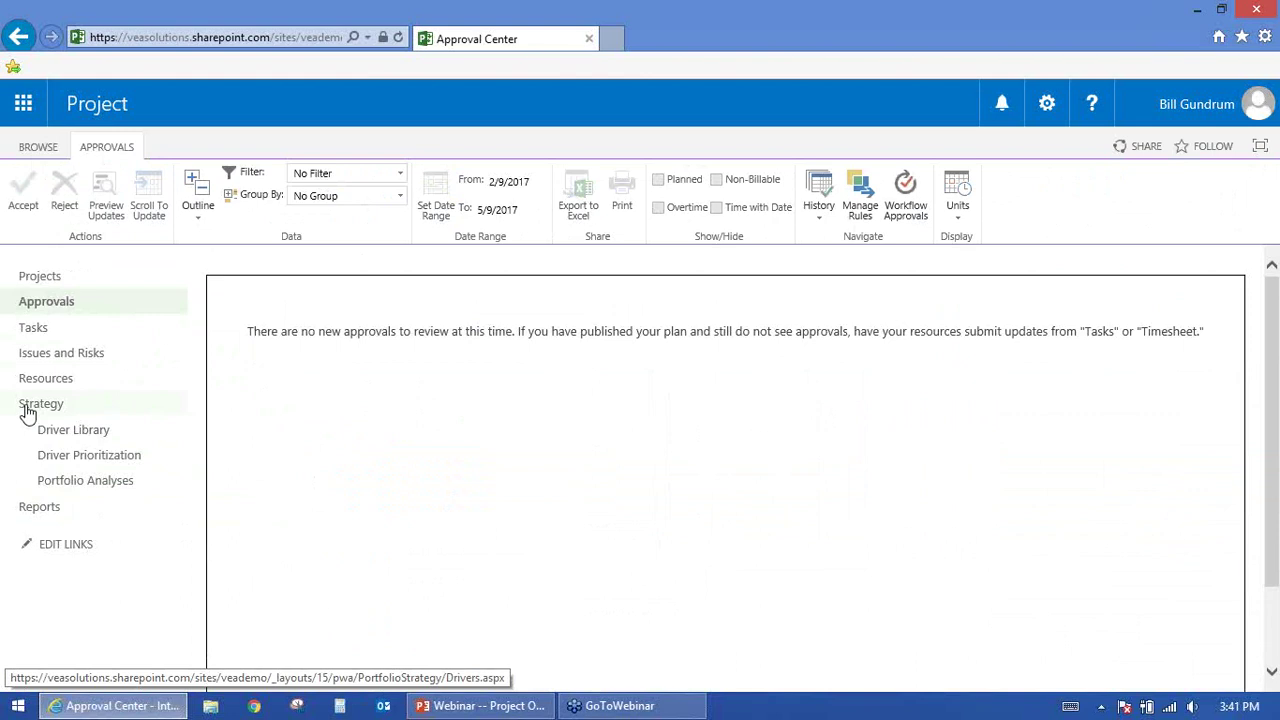
Step: Open the Cost Savings driver from the Driver Library and review its Low, Moderate, Strong and Extreme impact statements
click(65, 436)
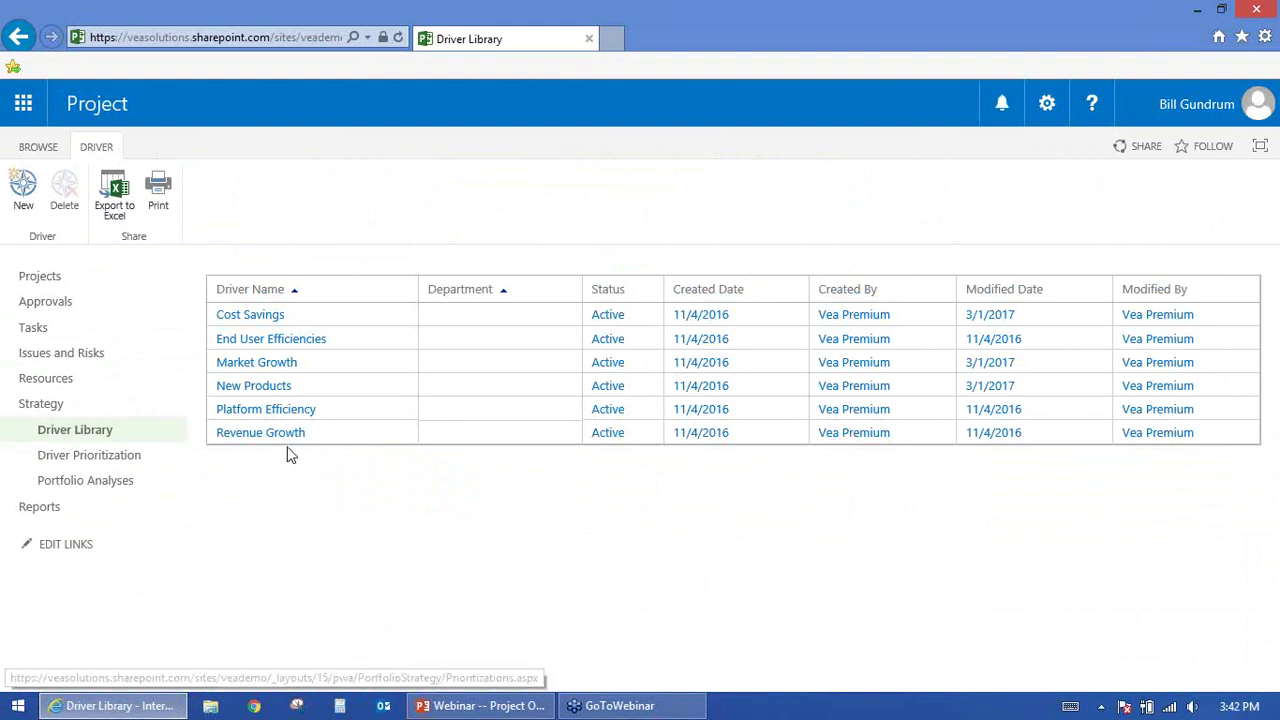
click(269, 316)
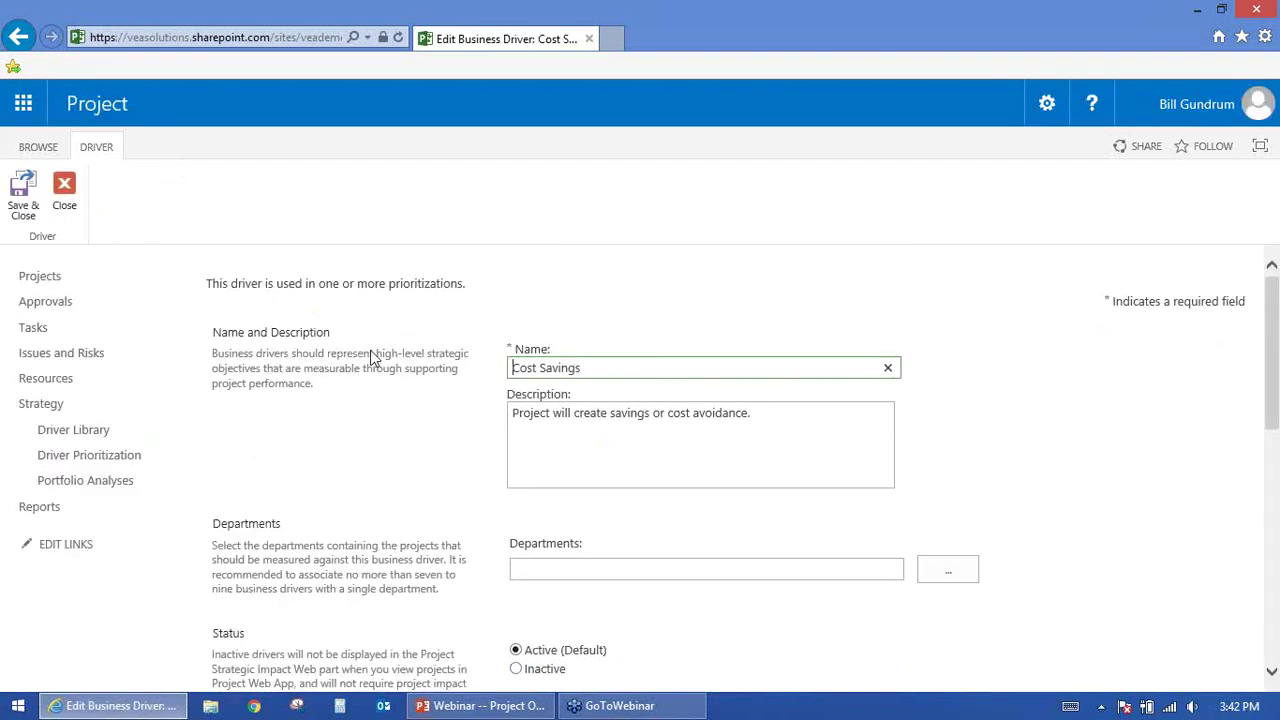
click(1272, 671)
scroll(1273, 677, down, 5)
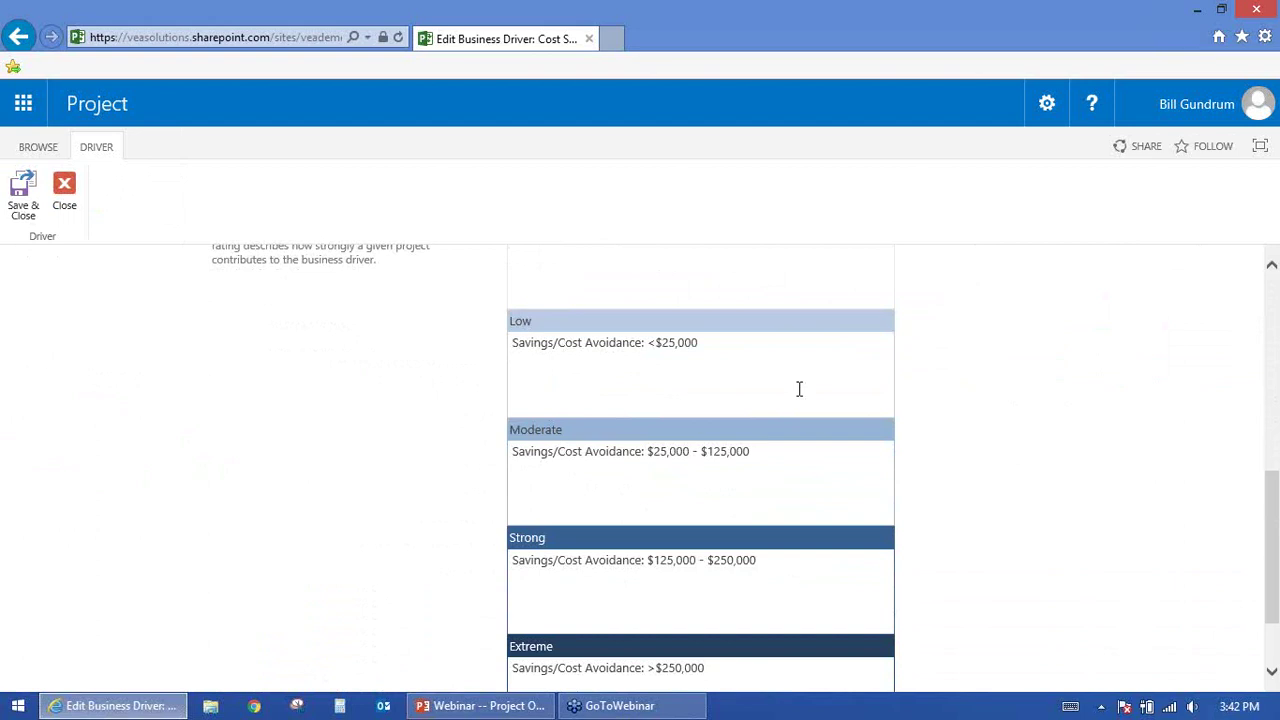
click(1272, 674)
click(1272, 674)
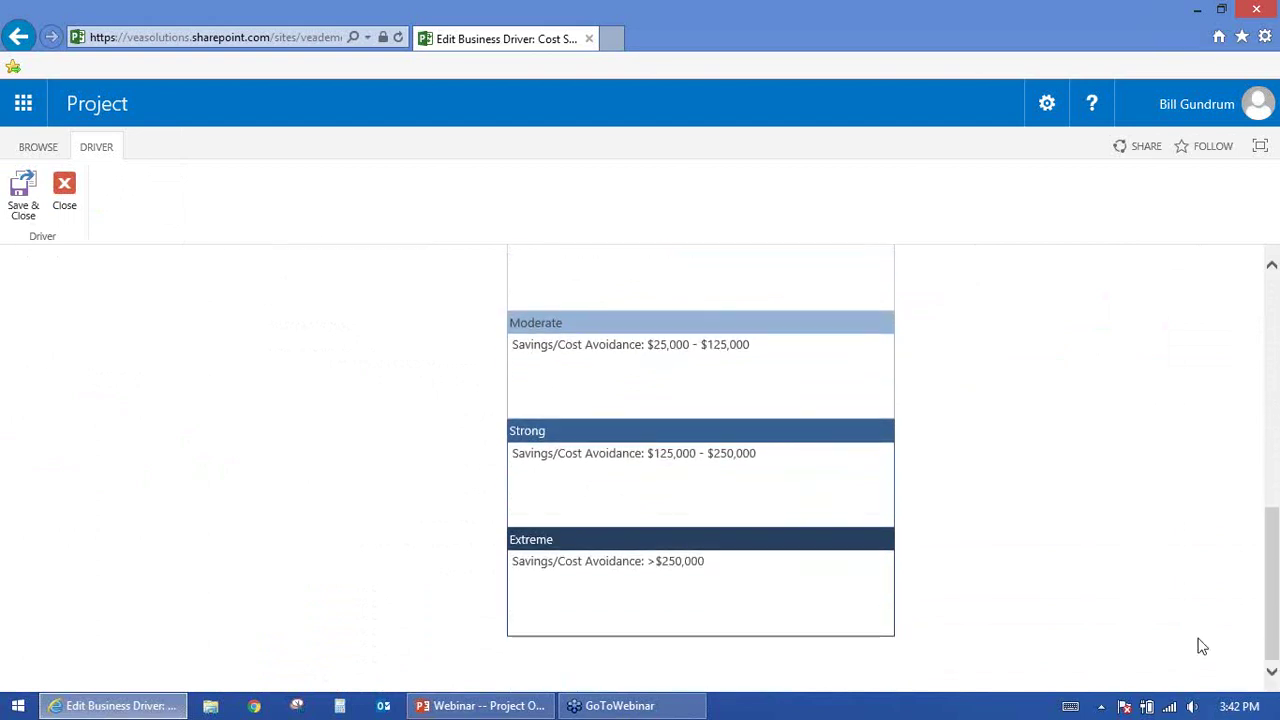
drag(1000, 494, 863, 346)
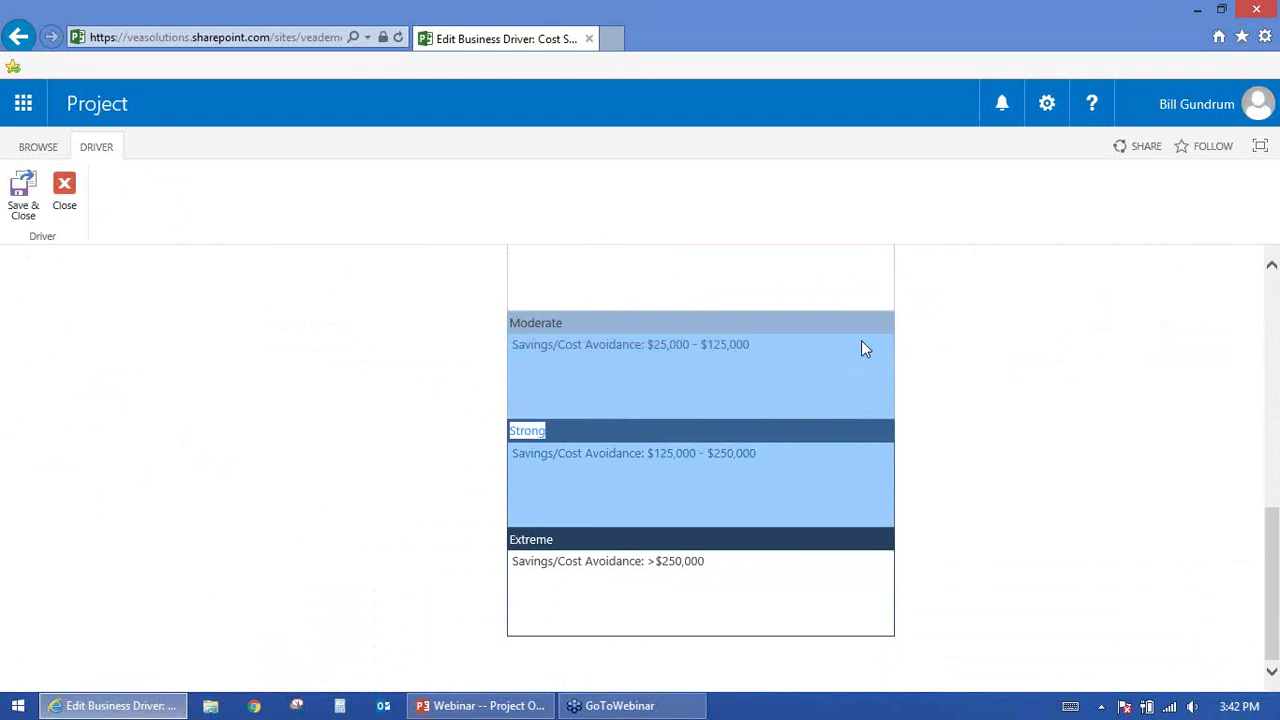
click(998, 553)
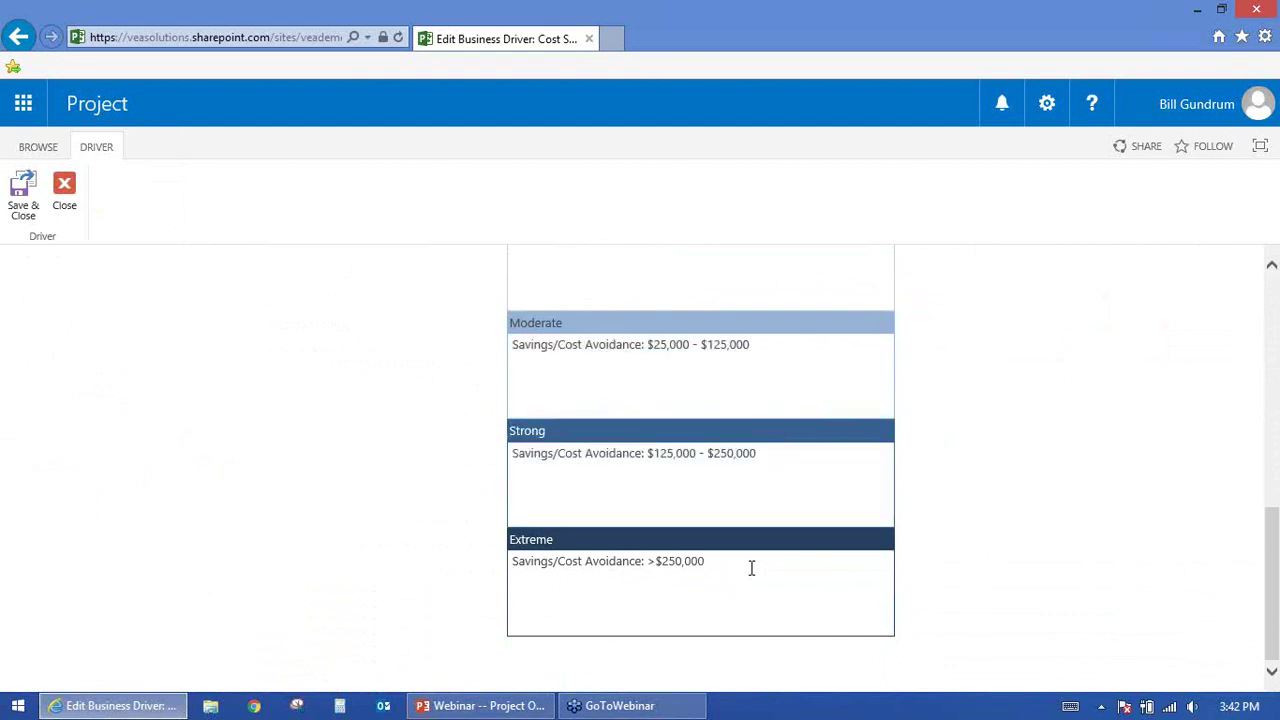
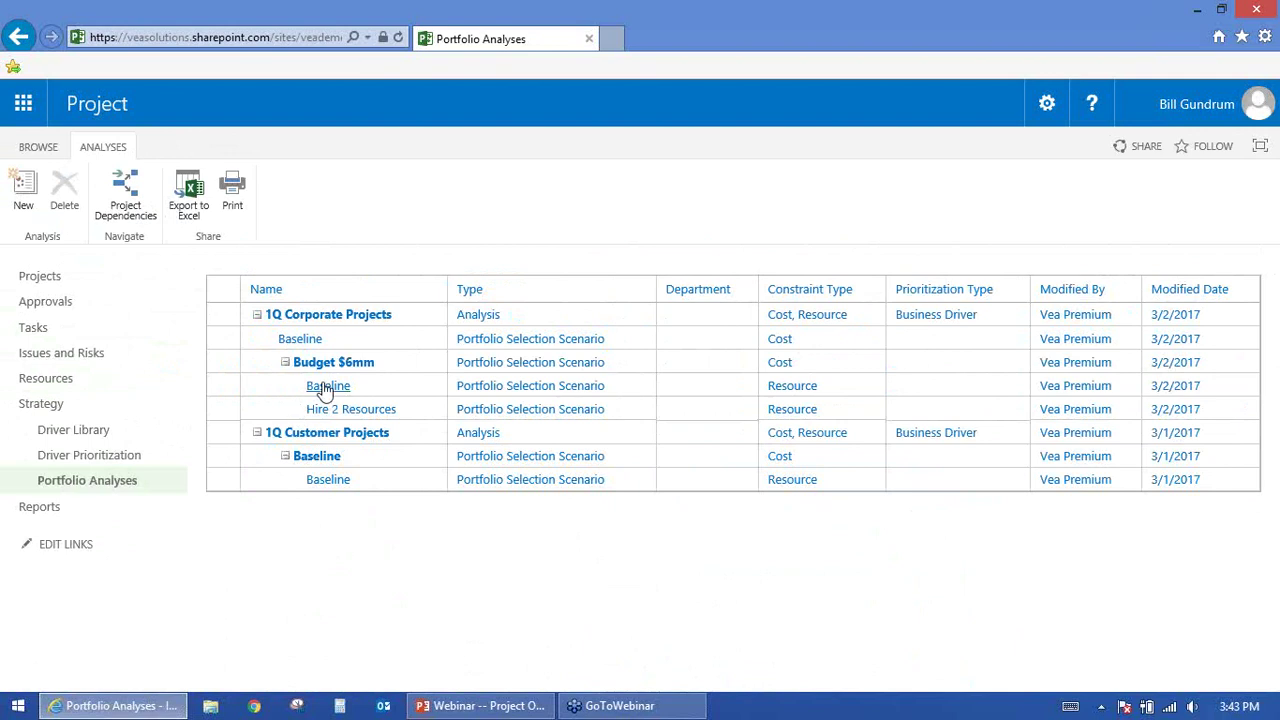
Step: View the cost analysis of the Budget $6mm scenario under 1Q Corporate Projects, plus its resource analysis and available reports
click(322, 370)
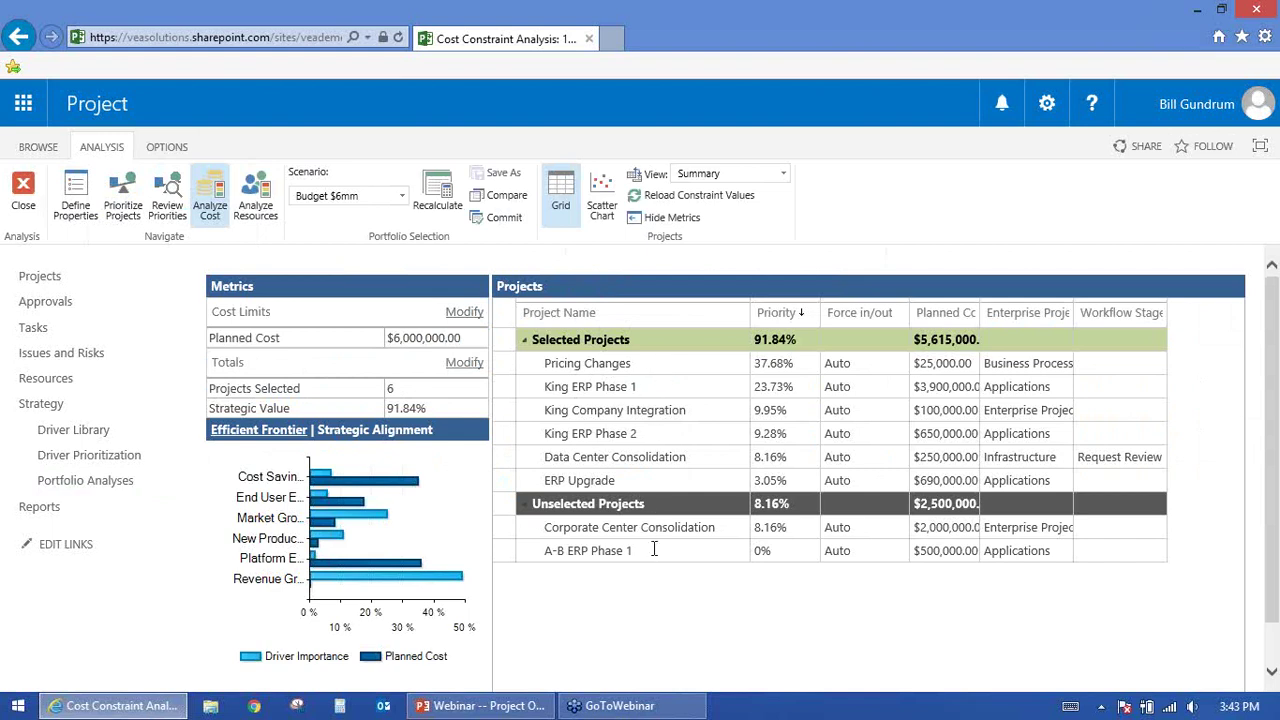
drag(663, 526, 666, 527)
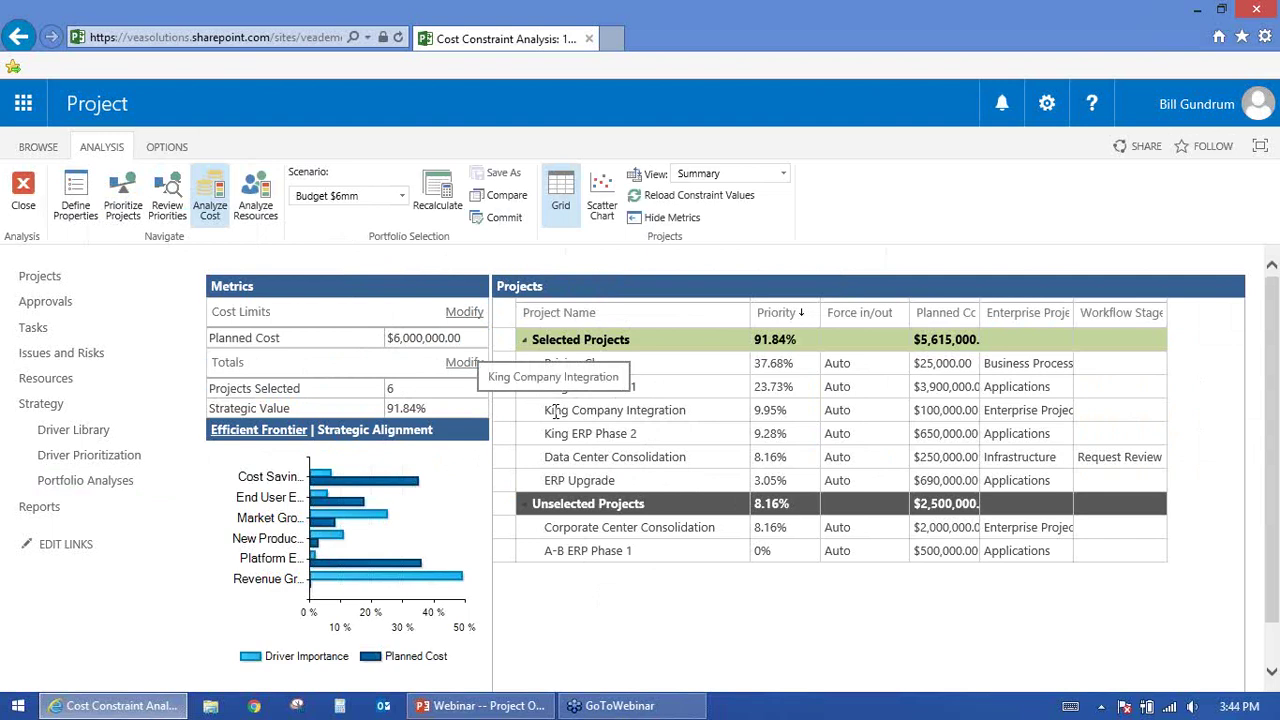
click(255, 203)
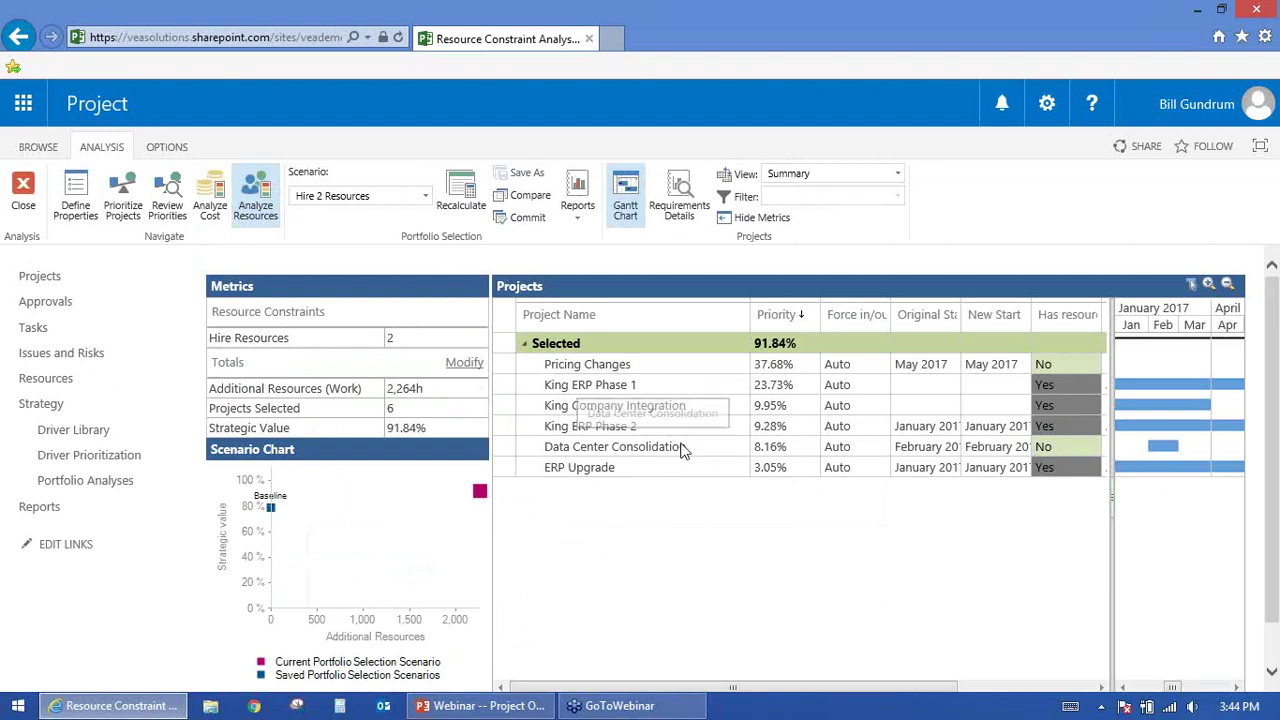
click(577, 228)
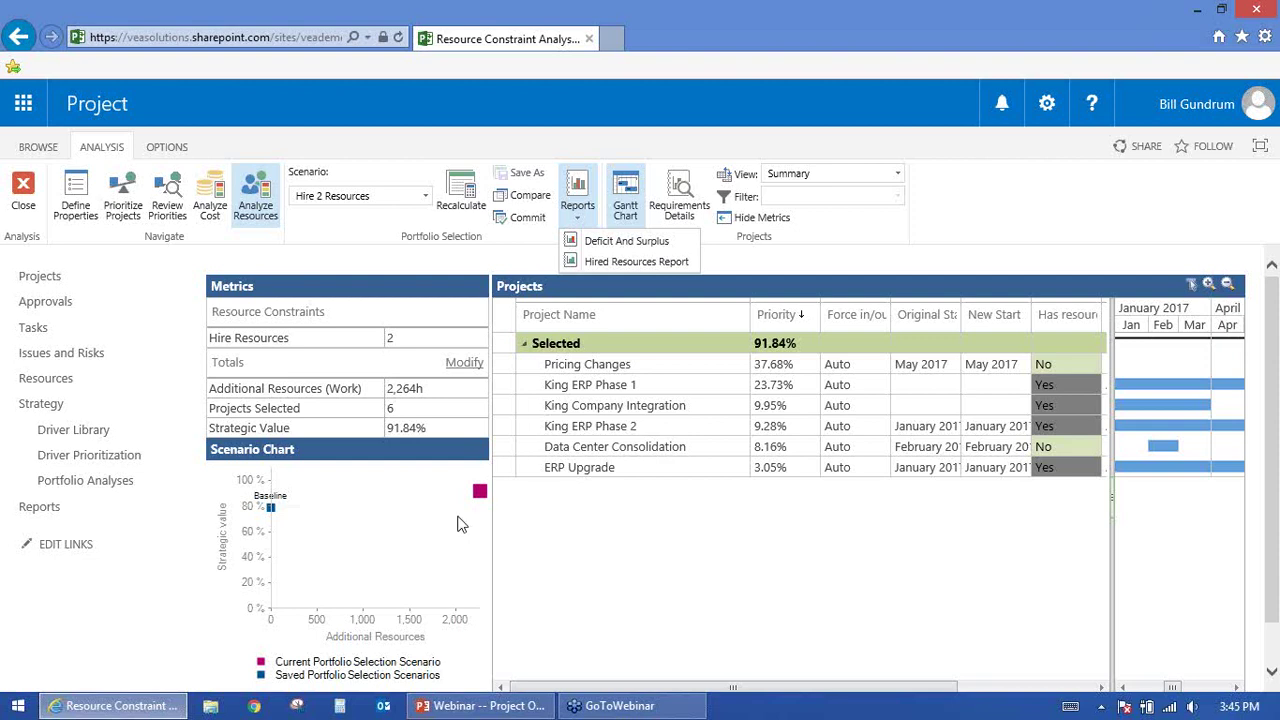
Step: View the Report Samples.pptx presentation from the English (United States) folder of PWA Reports, and return to the folder
click(47, 516)
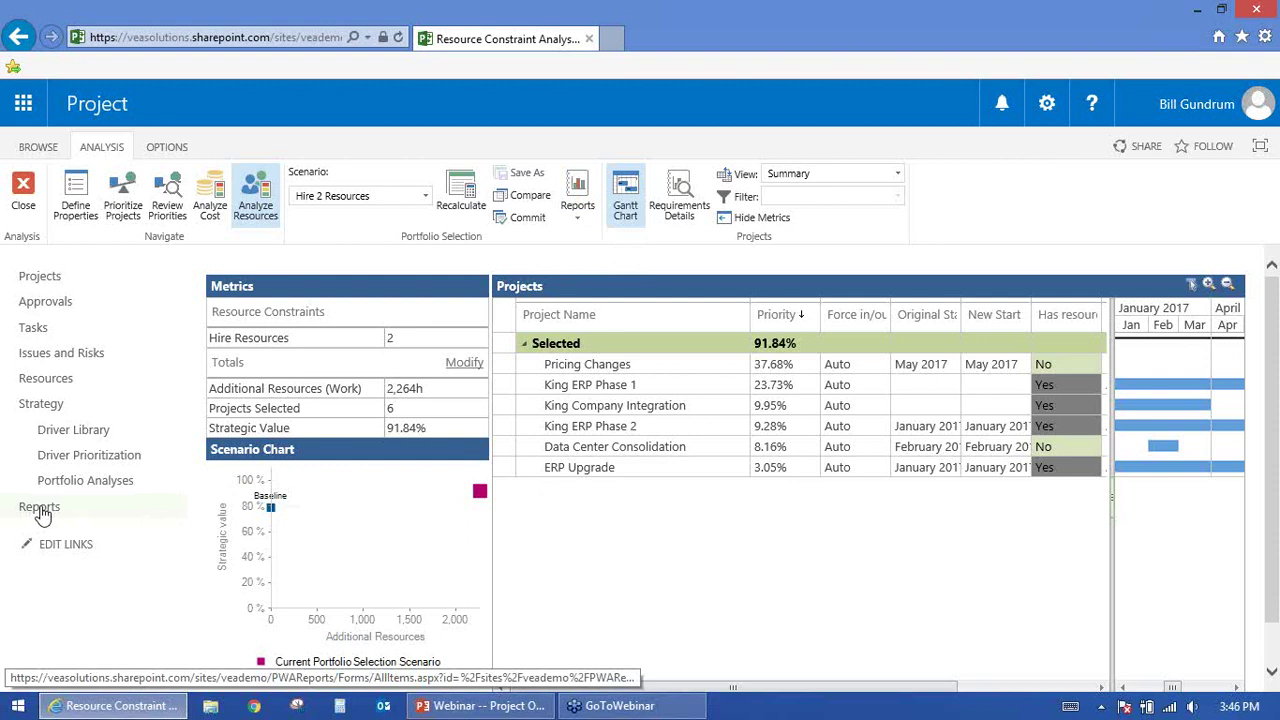
click(39, 510)
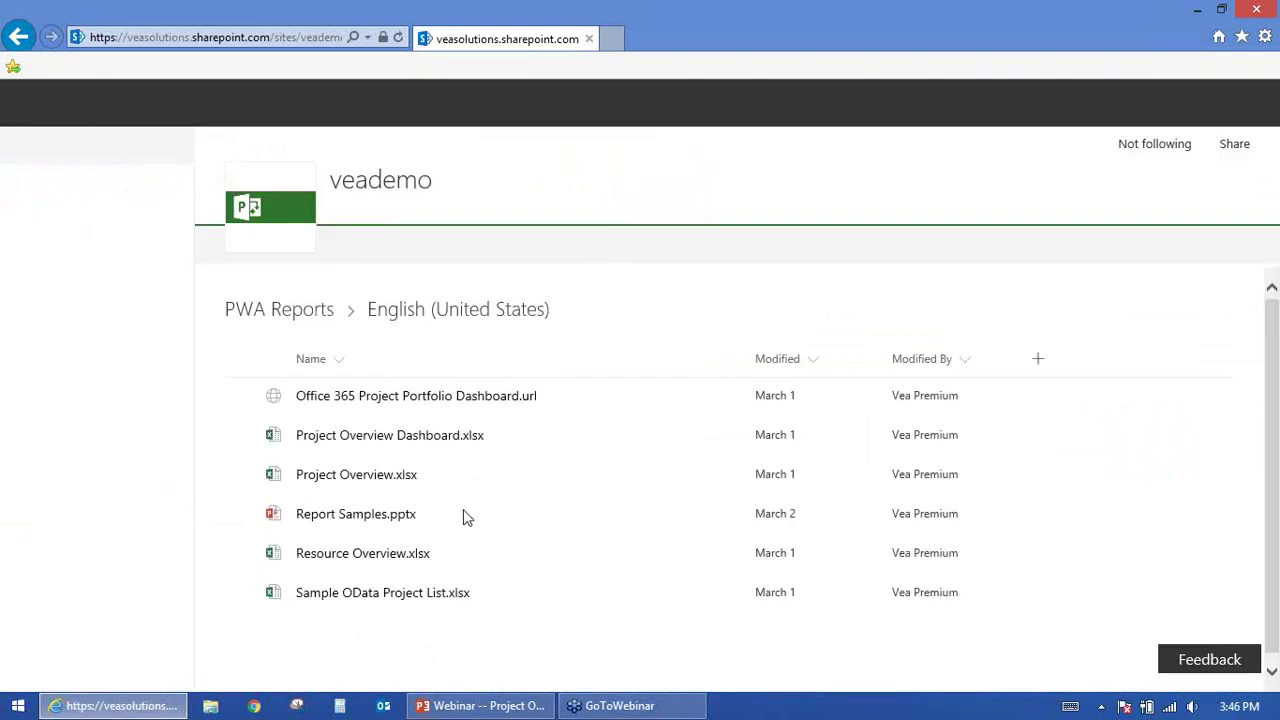
click(346, 514)
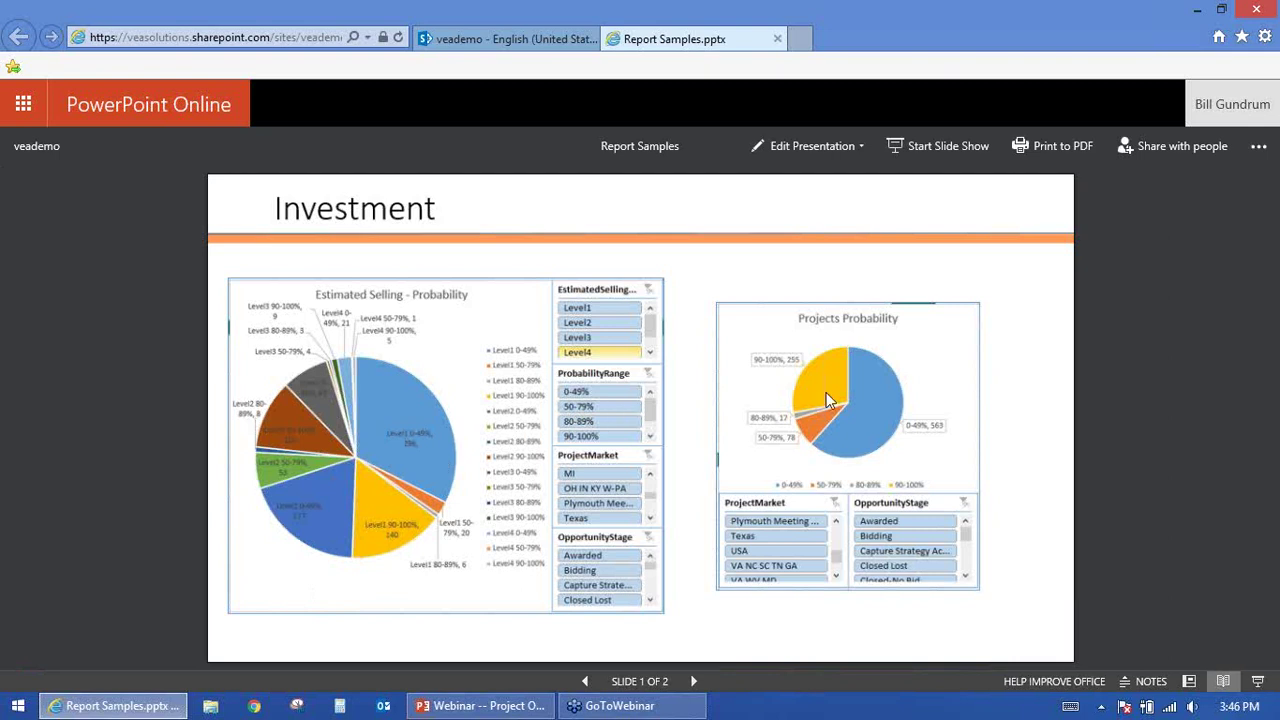
click(454, 44)
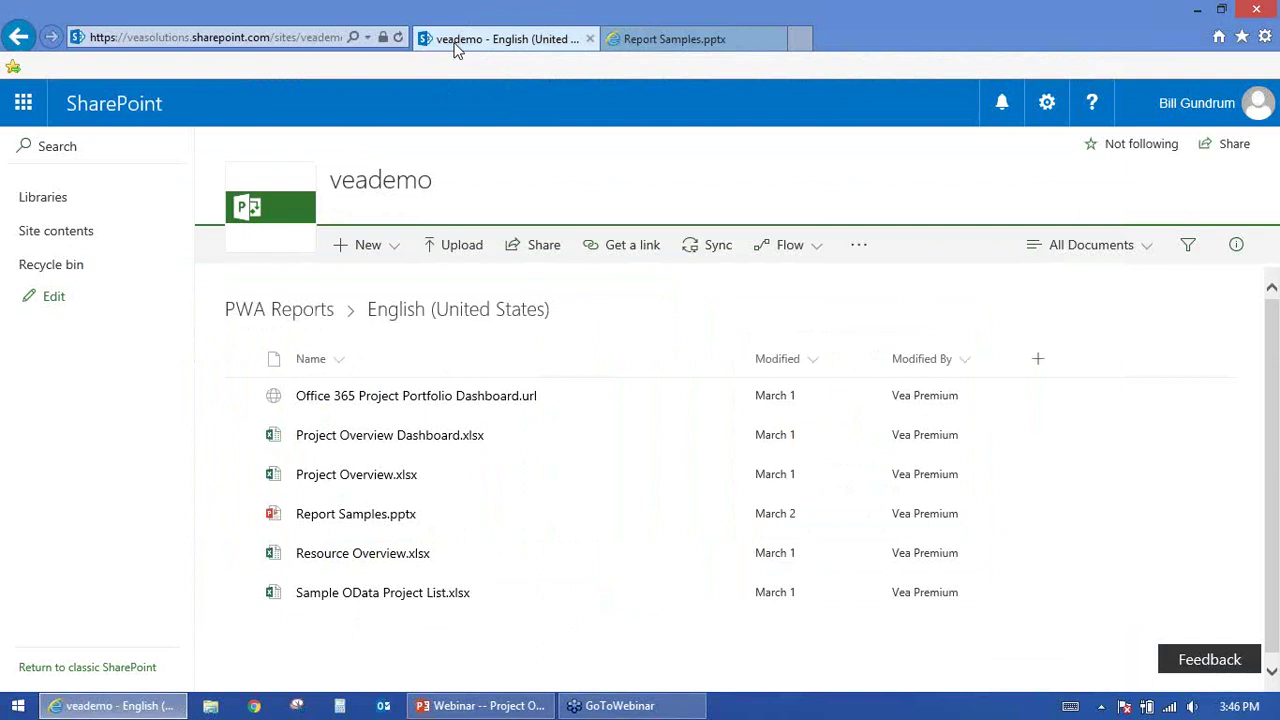